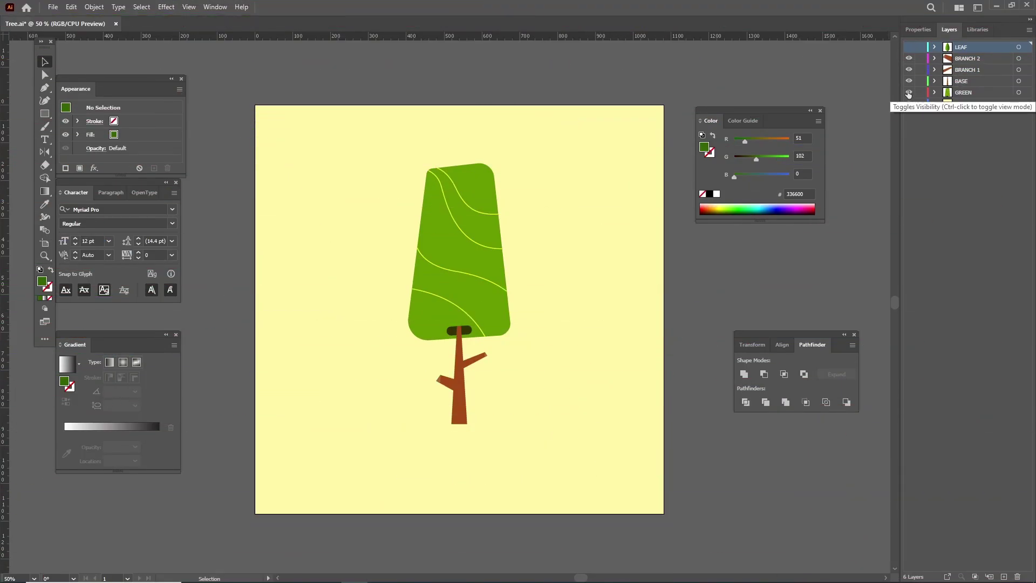
- Toggle the visibility of the LEAF, BRANCH, BASE and GREEN layers to examine the separate tree and leaf artwork
click(909, 92)
click(909, 93)
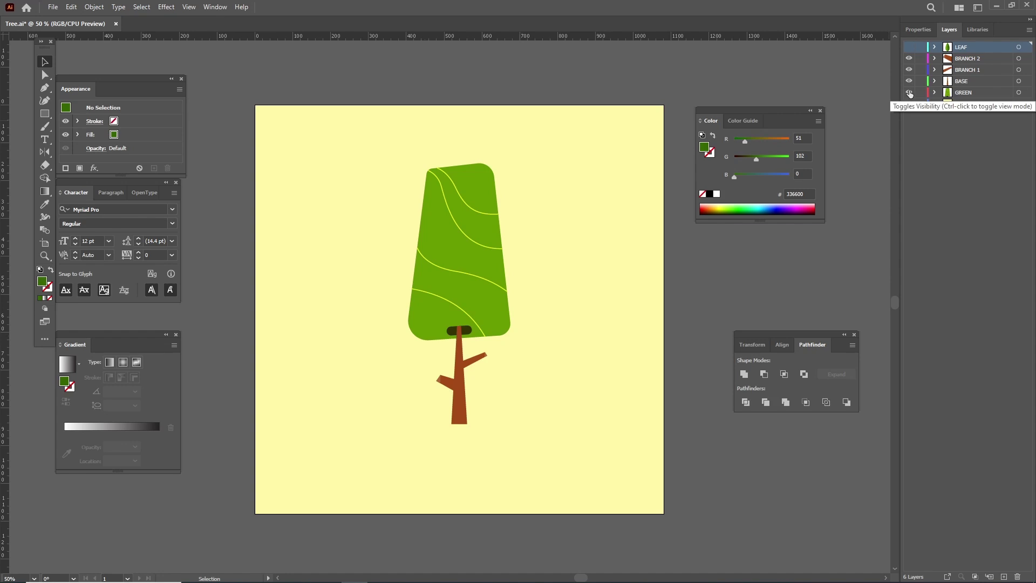
drag(909, 79, 909, 48)
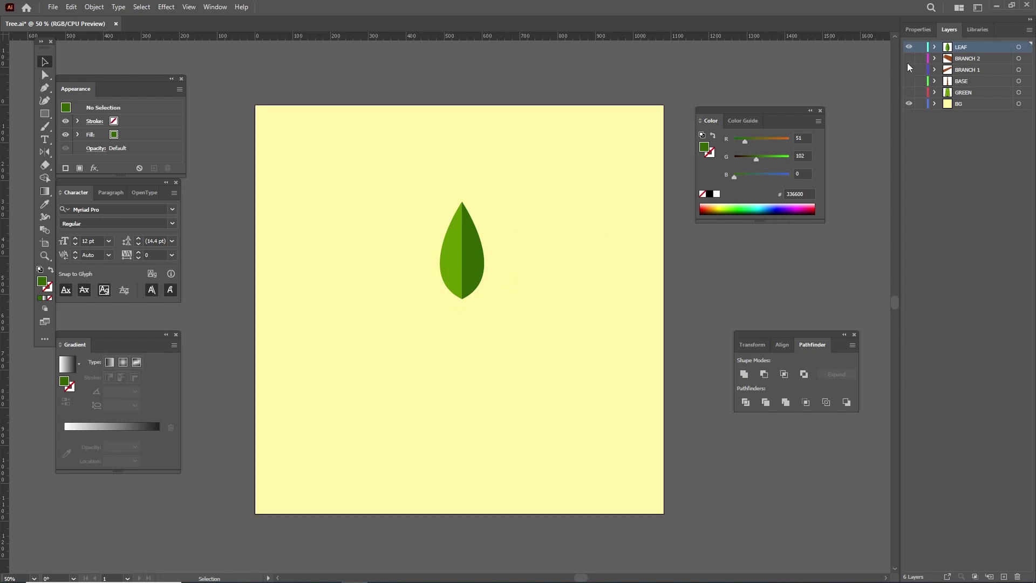
drag(908, 59, 908, 93)
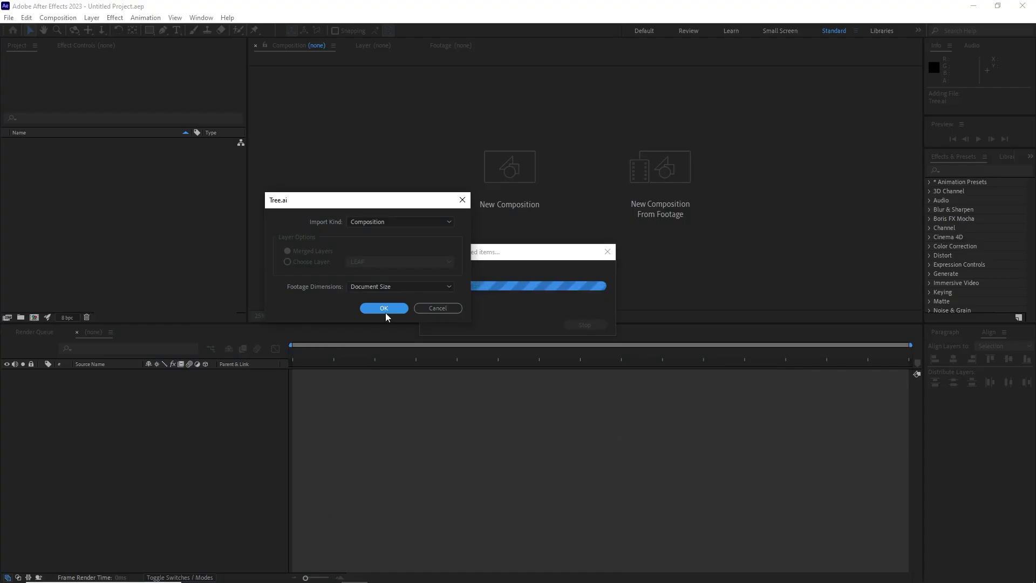
- Switch to After Effects, import Tree.ai as a composition with Document Size footage dimensions, and open the Tree composition
click(386, 311)
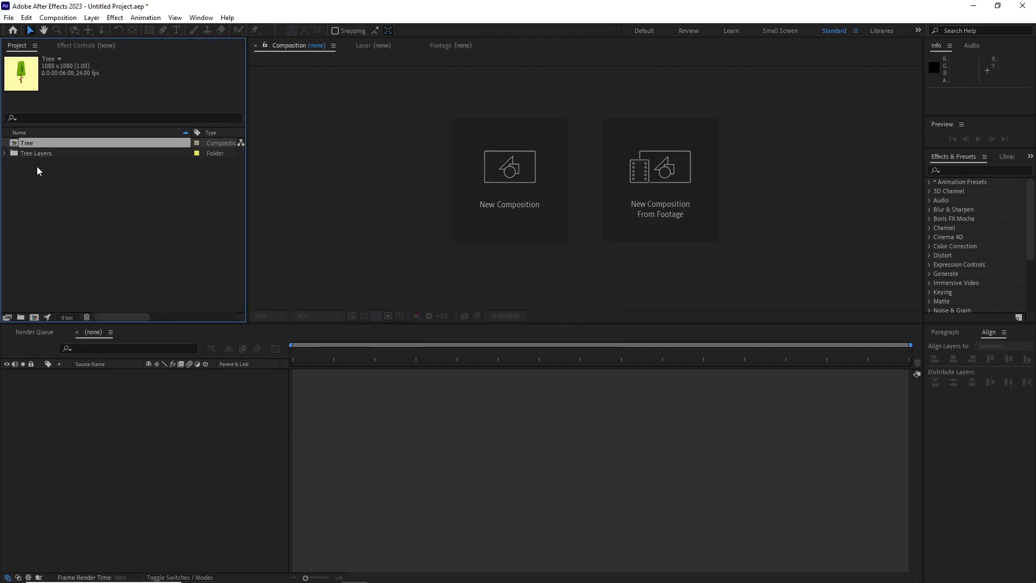
double_click(42, 144)
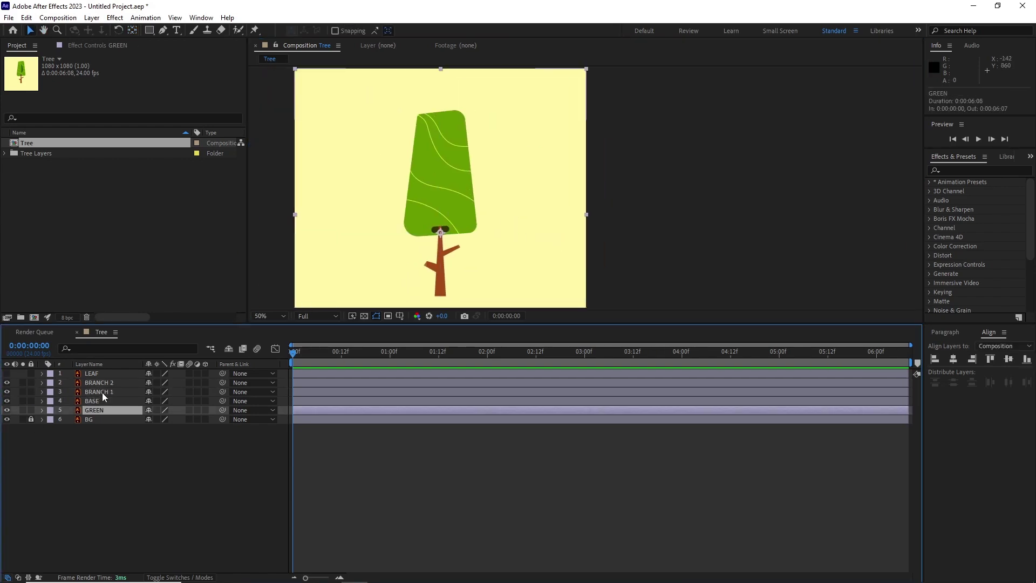
- Parent the BRANCH 1, BRANCH 2 and GREEN layers to the BASE layer
ctrl+click(102, 393)
ctrl+click(105, 384)
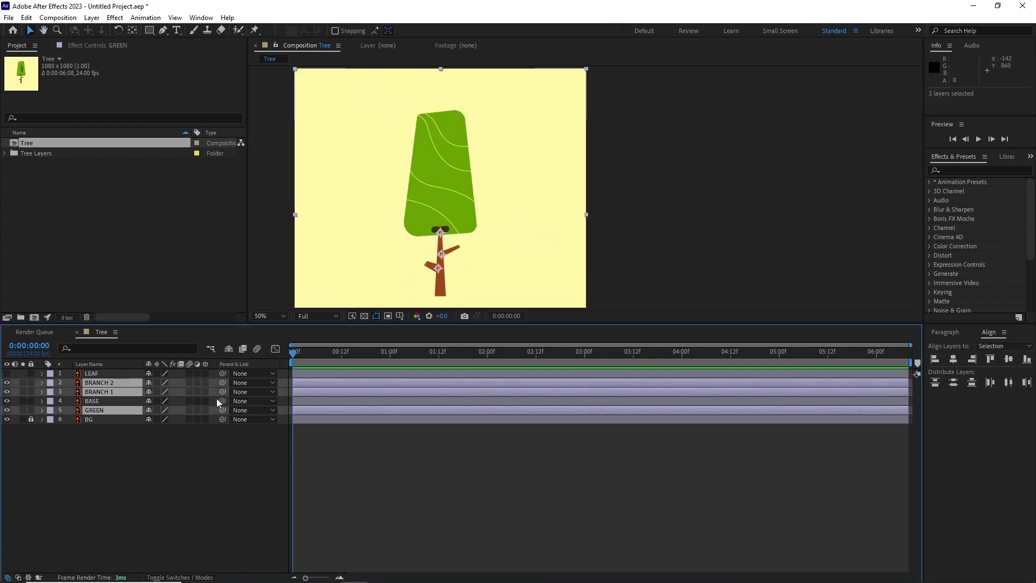
drag(222, 383, 105, 400)
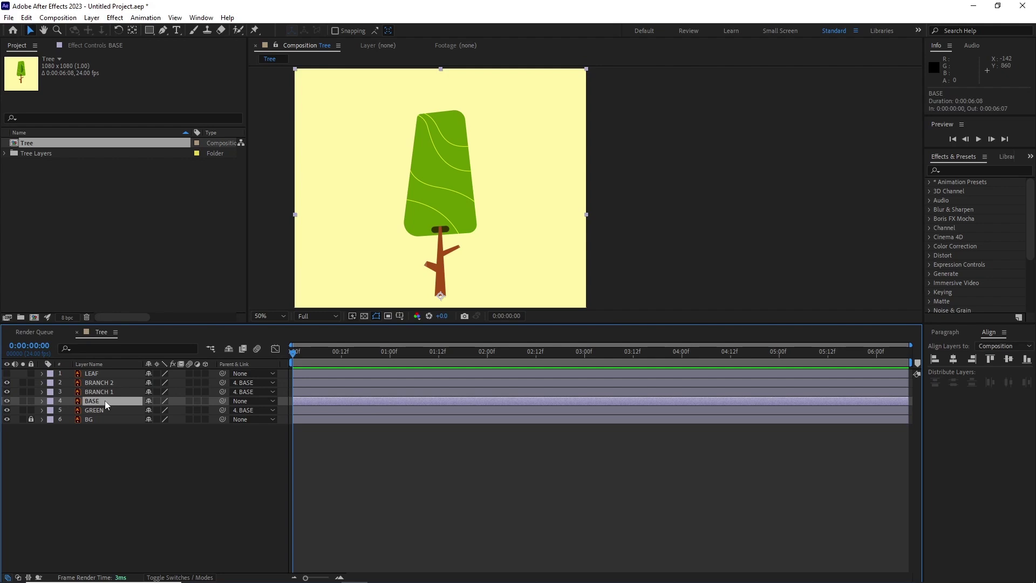
- Keyframe BASE's Scale at 0% on frame 0, 110% on frame 9 and 100% on frame 13, and preview it
key(s)
drag(161, 410, 126, 410)
key(ctrl+z)
drag(293, 353, 333, 357)
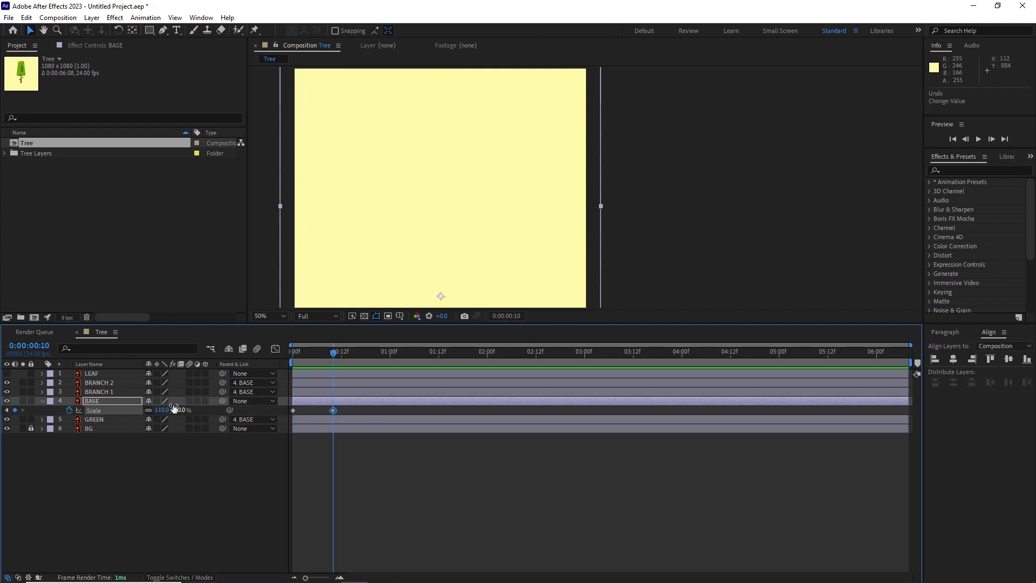
key(space)
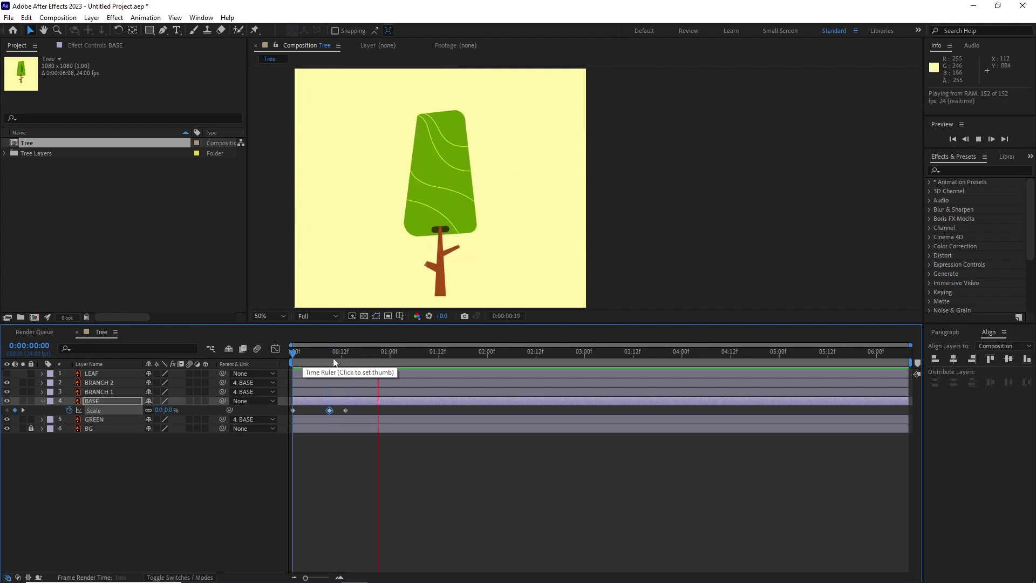
- Shape the speed graph of BASE's Scale keyframes so growth starts slowly, peaks just before frame 9 and settles gradually
click(276, 349)
key(equal)
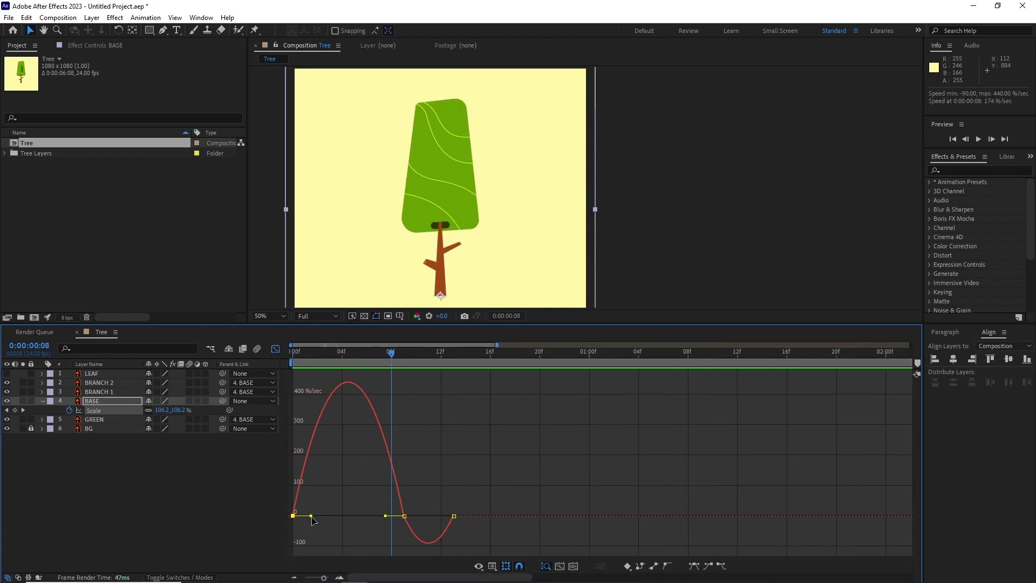
drag(312, 517, 443, 539)
click(315, 361)
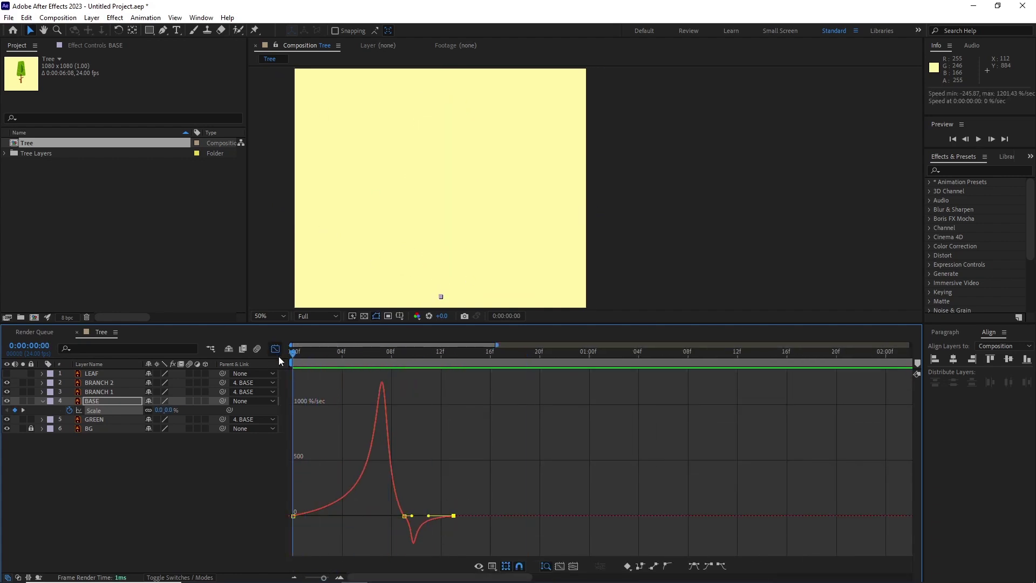
drag(278, 356, 405, 383)
click(404, 516)
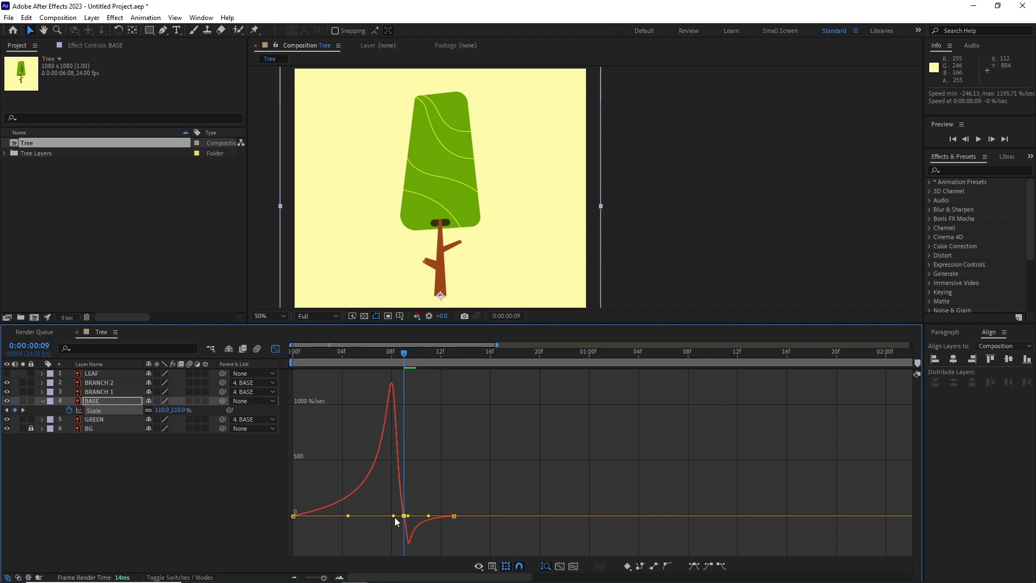
drag(294, 361, 441, 390)
click(275, 349)
click(465, 362)
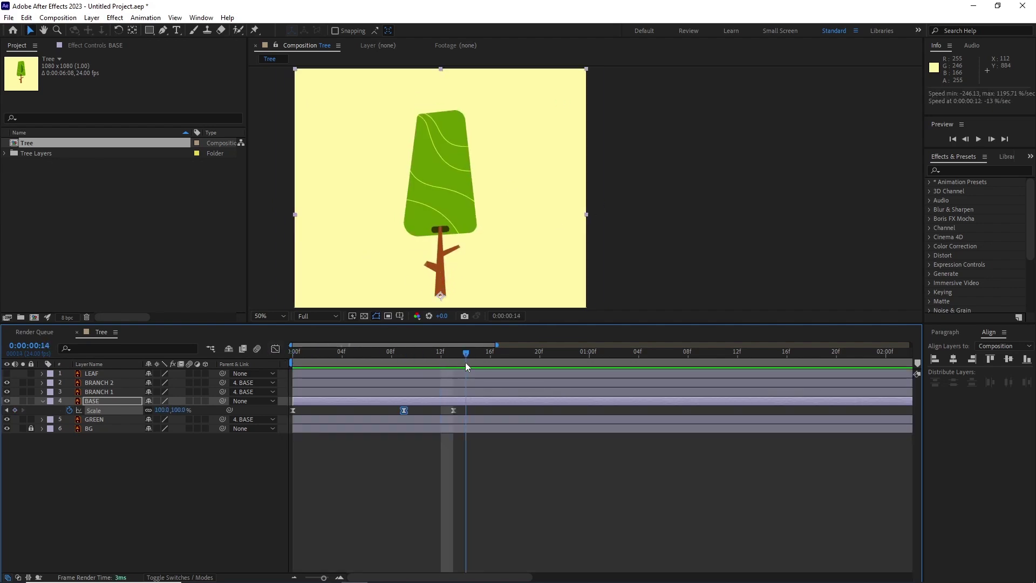
- Shorten the work area to end at one second and preview the tree's growth
drag(498, 345, 911, 345)
drag(910, 362, 391, 363)
click(330, 360)
click(276, 348)
click(367, 484)
click(275, 349)
scroll(422, 222, down, 2)
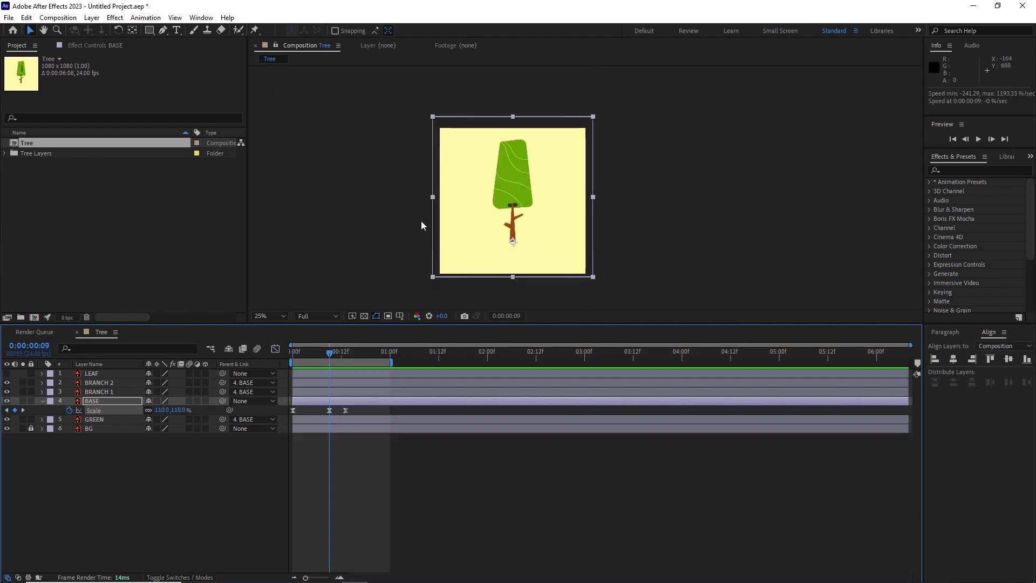
drag(421, 222, 398, 226)
click(373, 475)
drag(329, 354, 289, 347)
key(space)
- Copy BASE's Scale keyframes onto the BRANCH 1 and BRANCH 2 layers
click(94, 411)
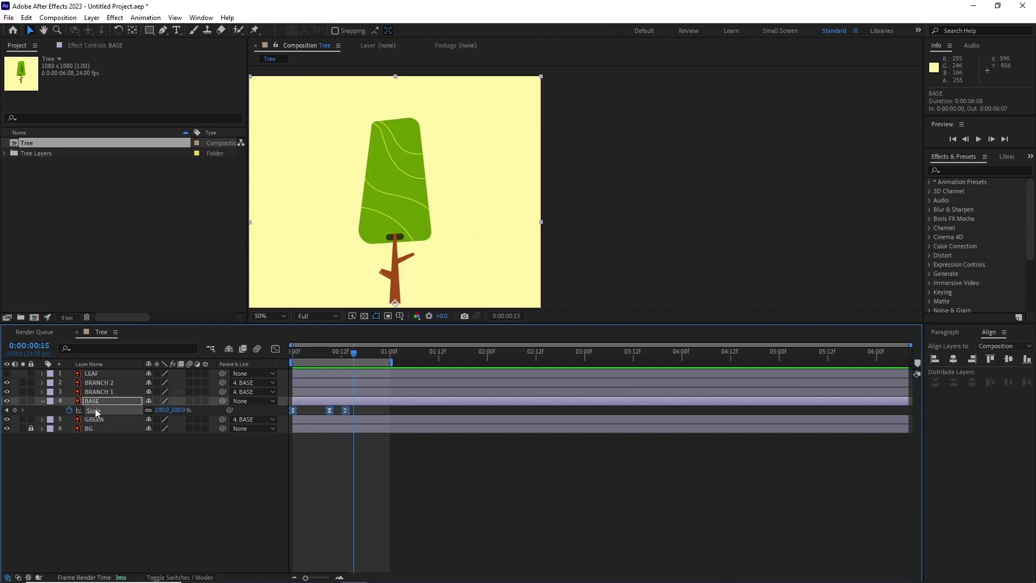
key(ctrl+c)
click(110, 393)
key(s)
key(ctrl+v)
click(99, 383)
key(s)
key(ctrl+v)
- Delay both branch layers to start at frame 6 and tighten the spacing of their Scale keyframes
click(326, 355)
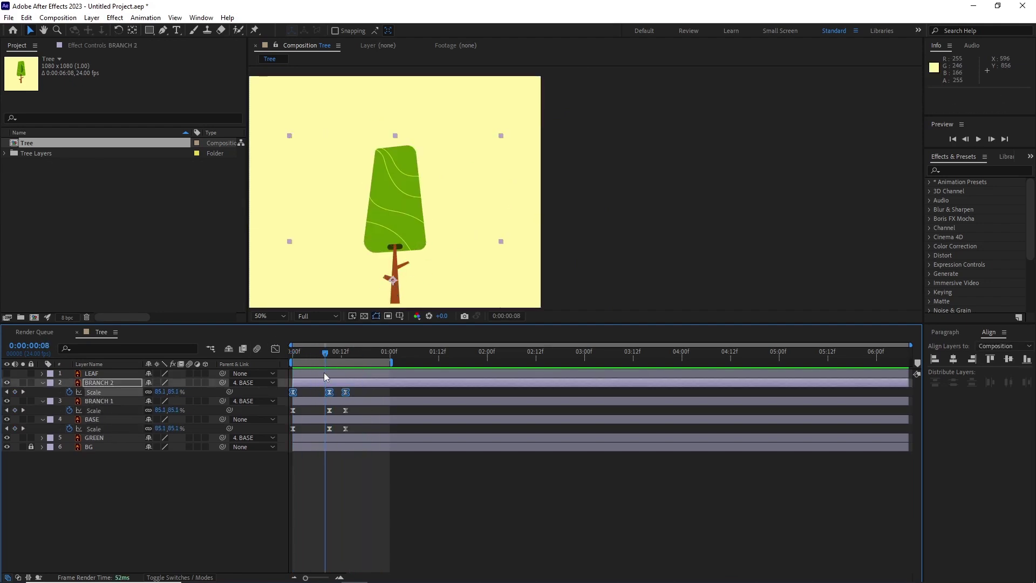
click(331, 400)
click(330, 383)
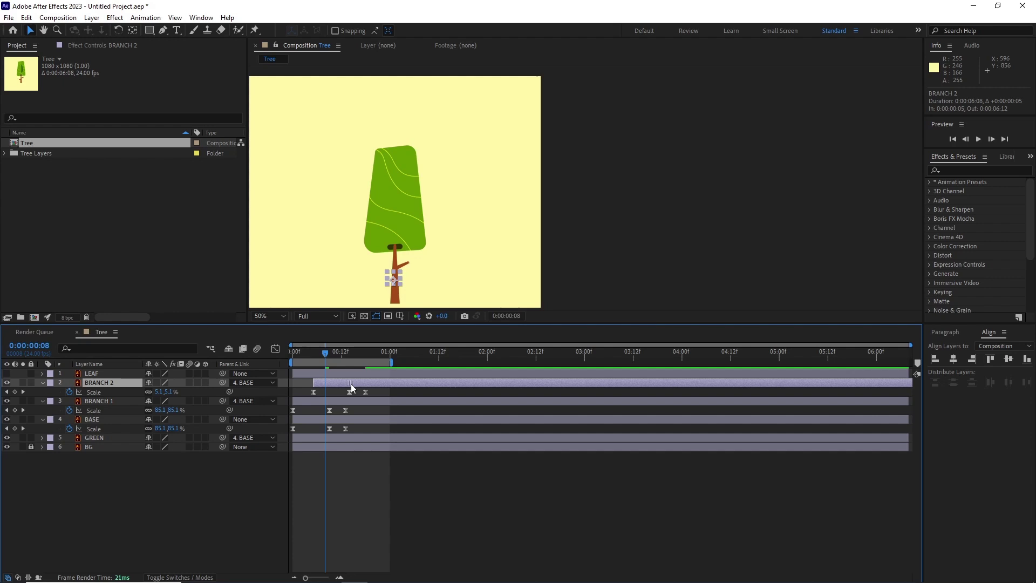
drag(352, 385, 355, 385)
click(341, 354)
drag(328, 401, 360, 405)
drag(341, 354, 317, 356)
drag(371, 402, 339, 402)
drag(309, 389, 380, 416)
drag(369, 412, 360, 412)
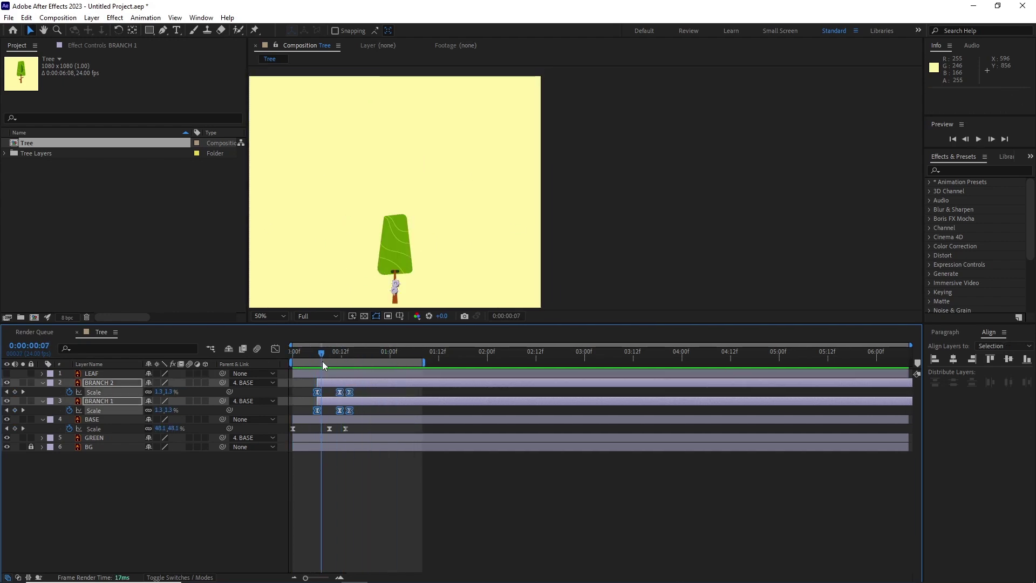
- Stagger the branch layers so BRANCH 2 starts at frame 4 and BRANCH 1 at frame 8, previewing the timing
click(339, 402)
drag(322, 366, 346, 383)
drag(325, 355, 341, 364)
drag(346, 402, 369, 402)
mouse_move(341, 354)
mouse_down()
mouse_move(309, 360)
mouse_move(325, 359)
mouse_move(343, 384)
mouse_move(319, 358)
mouse_move(345, 358)
mouse_up()
shift+click(355, 384)
key(space)
drag(371, 402, 366, 402)
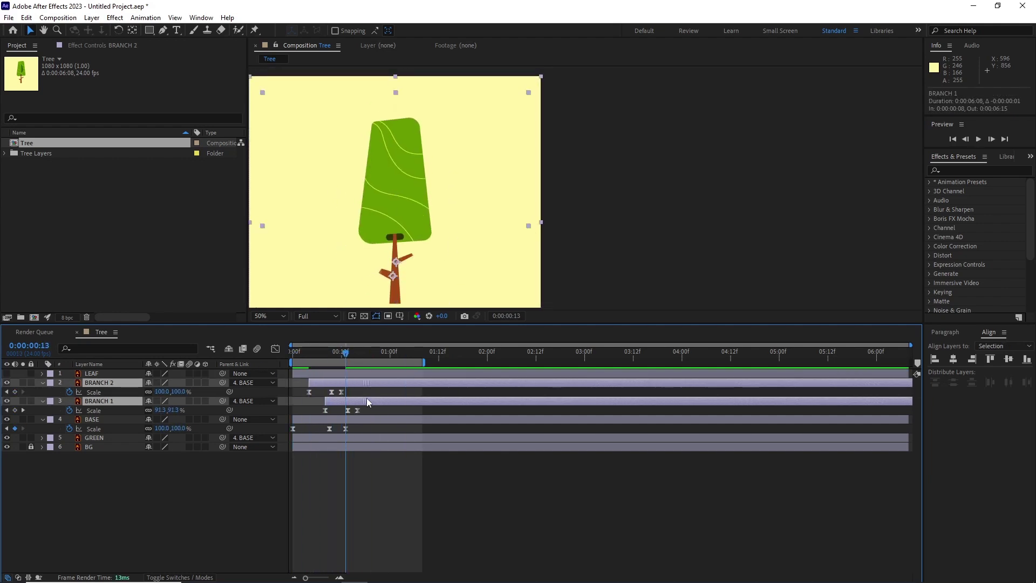
- Fine-tune the branch timing so BRANCH 2 starts at frame 6 and BRANCH 1 at frame 9, and preview the animation
drag(347, 358, 363, 402)
click(360, 475)
mouse_move(340, 356)
mouse_down()
mouse_move(320, 362)
mouse_move(346, 359)
mouse_up()
click(353, 383)
drag(357, 402, 353, 402)
key(space)
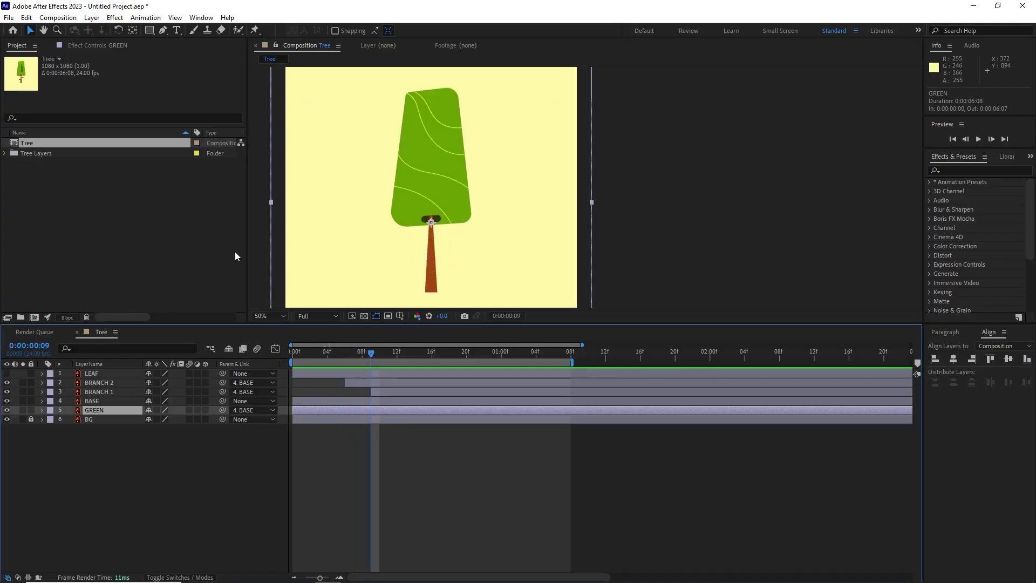
- Apply the Bulge effect to the GREEN layer with a Horizontal Radius of 349 and a Vertical Radius of 154
click(115, 17)
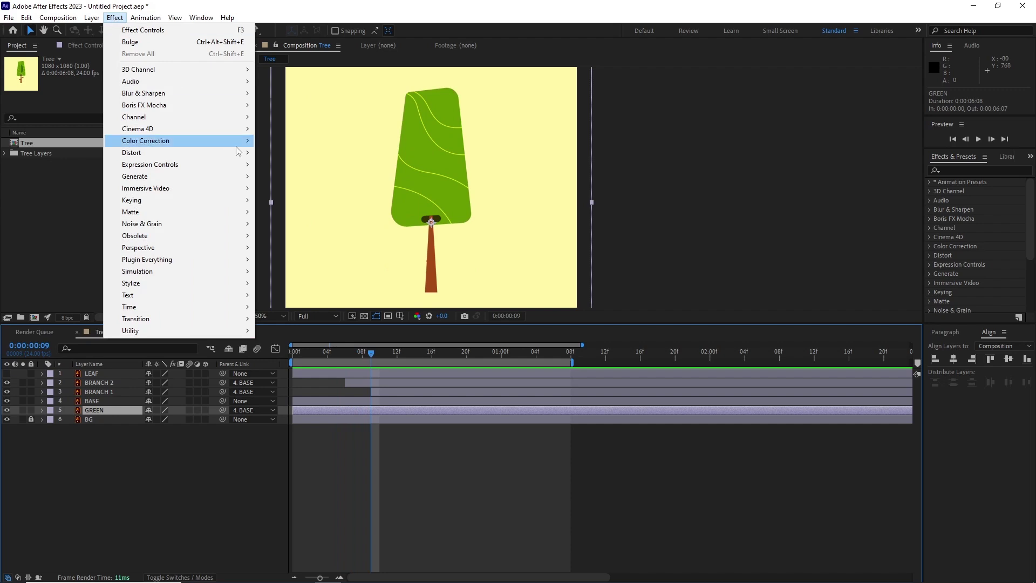
mouse_move(238, 153)
click(283, 161)
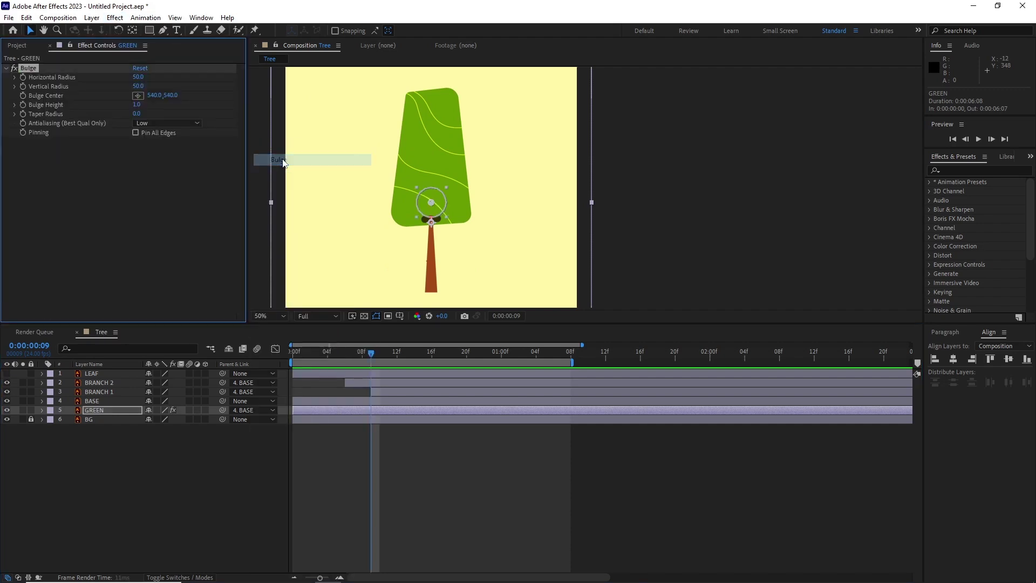
mouse_move(371, 353)
mouse_down()
mouse_move(354, 355)
mouse_move(381, 355)
mouse_move(370, 355)
mouse_up()
key(u)
drag(139, 77, 169, 78)
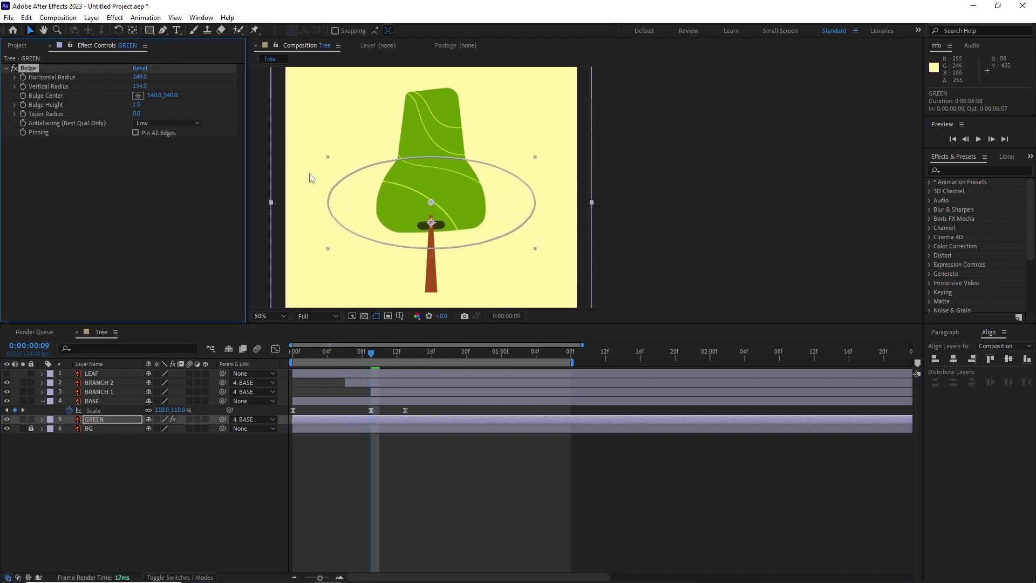
- Set Taper Radius to 222 and keyframe the Bulge Center from 540, 789 at frame 6 to above the tree at frame 13
drag(372, 355, 347, 356)
click(22, 96)
key(u)
drag(171, 95, 305, 96)
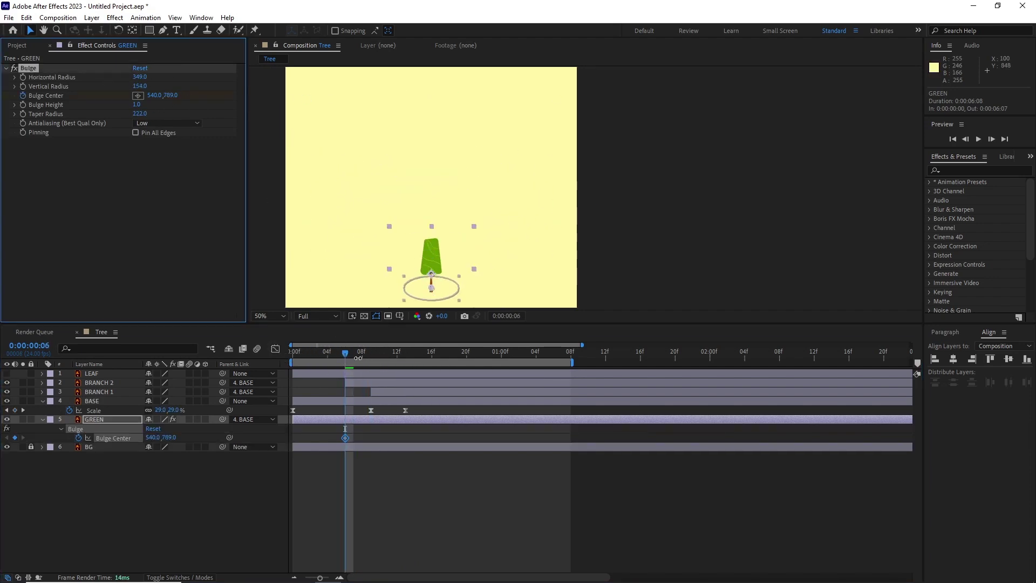
drag(346, 355, 406, 356)
drag(170, 95, 22, 96)
drag(407, 354, 354, 355)
click(350, 392)
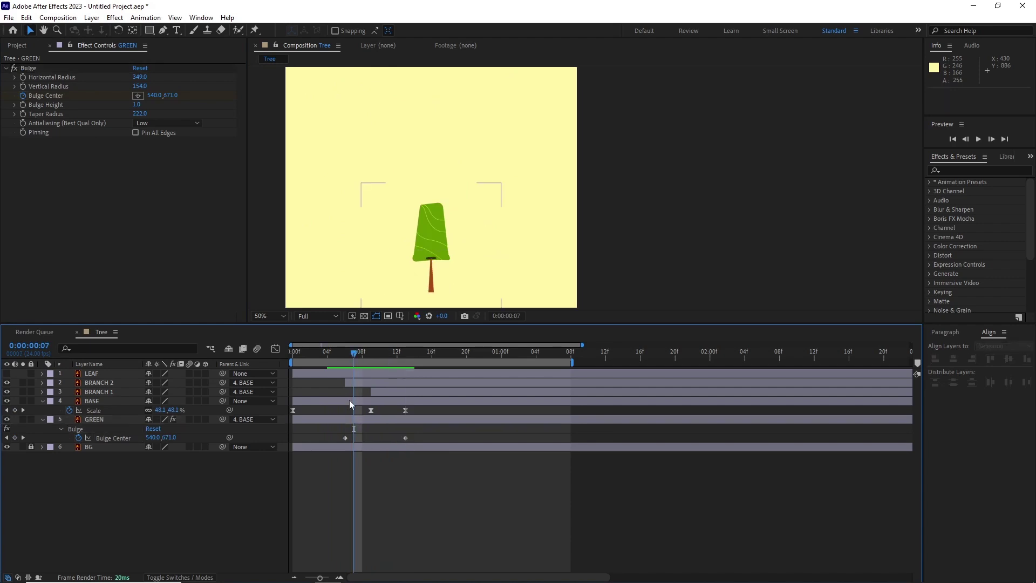
- Apply Easy Ease to the Bulge Center keyframes and move the first one to frame 2
drag(345, 437, 354, 438)
drag(354, 354, 374, 370)
key(F9)
drag(336, 438, 310, 438)
mouse_move(370, 354)
mouse_down()
mouse_move(476, 355)
mouse_move(371, 356)
mouse_up()
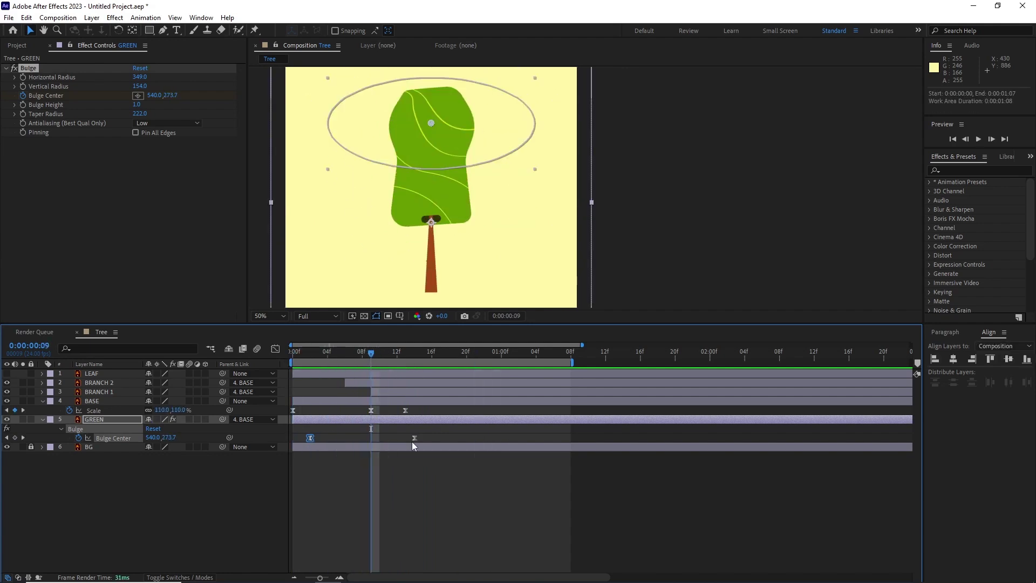
- Try different timings for the last Bulge Center keyframe, place it at about frame 15, and preview the bulge
drag(414, 438, 398, 437)
drag(371, 355, 467, 354)
drag(397, 438, 449, 437)
drag(363, 354, 317, 366)
drag(449, 437, 397, 437)
drag(317, 357, 363, 366)
drag(398, 438, 441, 438)
drag(364, 356, 397, 361)
drag(441, 438, 424, 437)
mouse_move(397, 354)
mouse_down()
mouse_move(269, 365)
mouse_move(416, 362)
mouse_up()
drag(450, 204, 481, 182)
drag(416, 354, 217, 356)
scroll(516, 202, down, 2)
key(space)
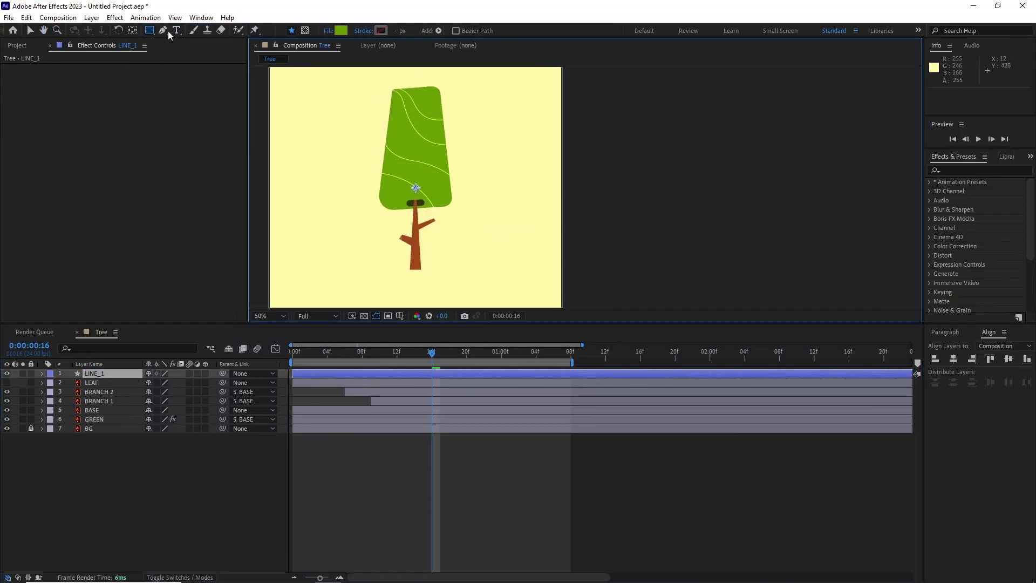
- Set a yellow-green stroke colour for LINE_1 and place a horizontal ruler guide for the trunk's base
click(381, 31)
click(292, 153)
drag(414, 260, 403, 254)
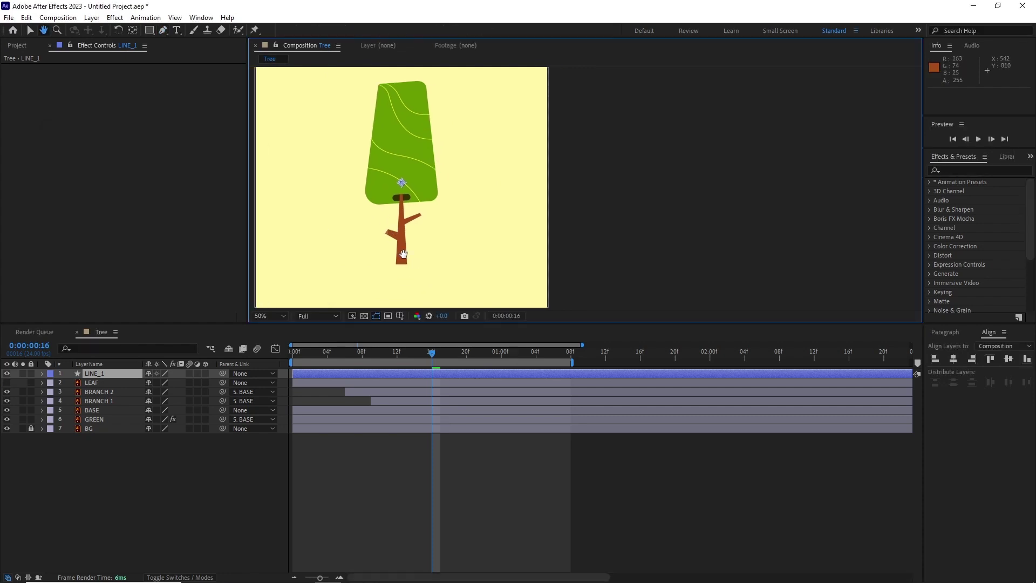
key(ctrl+r)
mouse_move(418, 71)
mouse_down()
mouse_move(420, 273)
mouse_move(423, 235)
mouse_up()
- Draw a curved path on LINE_1 from beside the trunk's base up to the tree's upper side, with its lower end on the guide
mouse_move(446, 102)
mouse_down()
mouse_move(442, 151)
mouse_move(460, 138)
mouse_up()
drag(473, 130, 522, 107)
key(v)
drag(459, 259, 454, 221)
drag(425, 266, 426, 273)
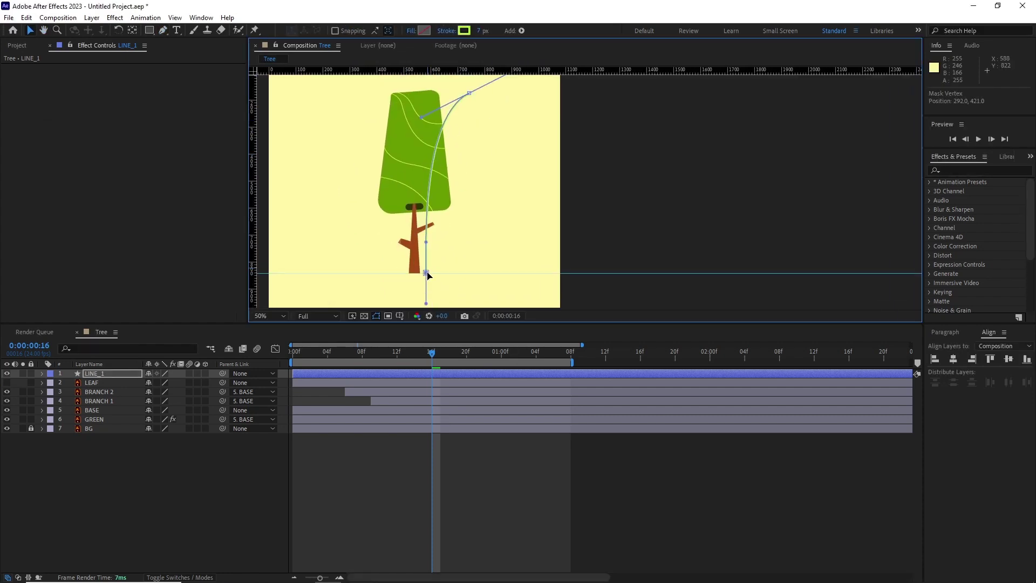
- Refine the anchor points and handles of the LINE_1 curve beside the tree
drag(426, 140, 401, 184)
drag(396, 161, 399, 160)
mouse_move(402, 242)
mouse_down()
mouse_move(419, 201)
mouse_move(419, 235)
mouse_up()
scroll(419, 234, up, 1)
drag(390, 195, 393, 195)
scroll(392, 195, down, 1)
mouse_move(351, 96)
mouse_down()
mouse_move(446, 144)
mouse_move(409, 166)
mouse_up()
- Recolour the LINE_1 stroke dark green
click(95, 373)
scroll(424, 139, up, 1)
click(464, 31)
click(181, 232)
click(293, 152)
scroll(515, 162, down, 1)
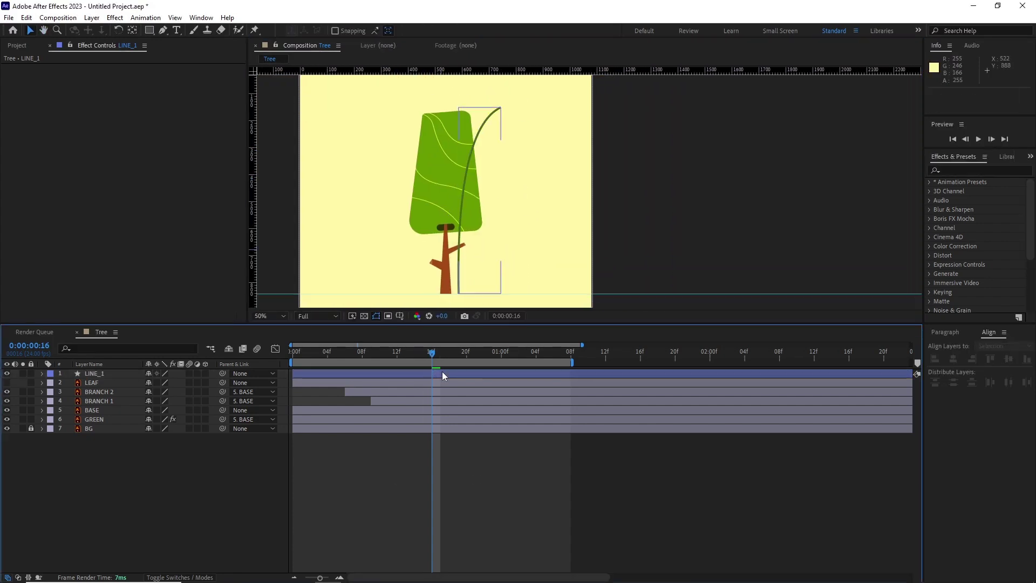
- Give the LINE_1 stroke a Round Cap and add Trim Paths to its shape
click(42, 374)
click(71, 420)
click(179, 465)
click(165, 488)
drag(432, 353, 292, 354)
click(210, 383)
click(252, 324)
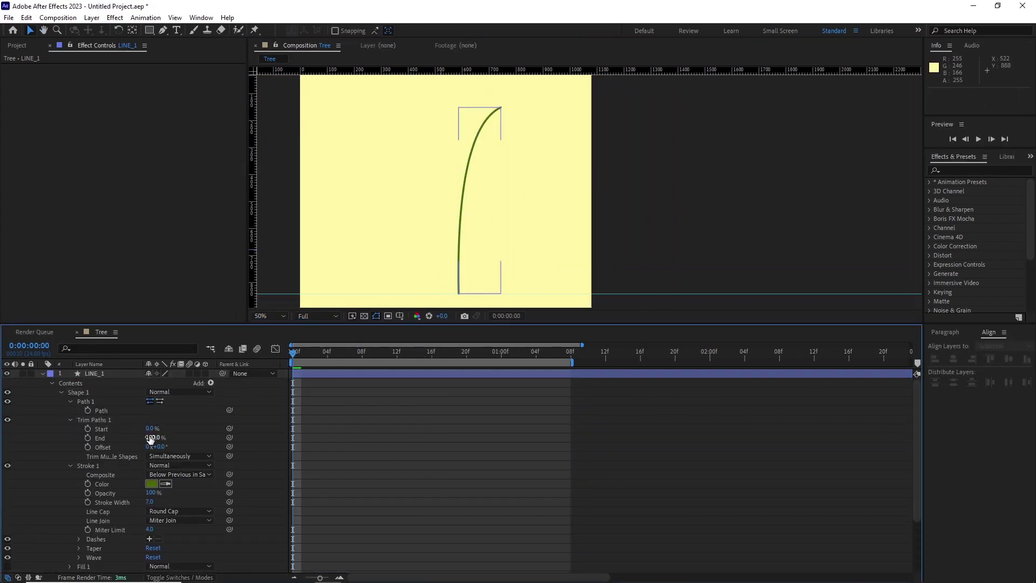
- Keyframe the Trim Paths End of LINE_1 from 0% at frame 0 to 100% at frame 9
drag(152, 438, 98, 438)
click(87, 438)
drag(293, 354, 371, 356)
scroll(98, 551, down, 3)
click(99, 550)
scroll(98, 550, up, 3)
drag(151, 438, 216, 439)
scroll(425, 404, down, 3)
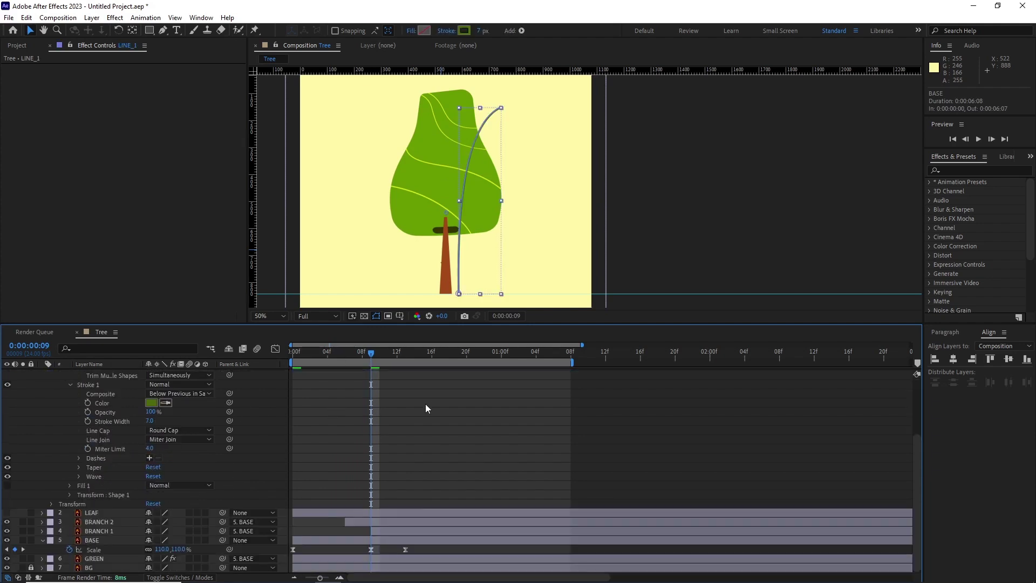
- Keyframe the Trim Paths Start at 100% on frame 13 and apply Easy Ease to the trim keyframes
drag(371, 354, 405, 355)
drag(152, 429, 216, 428)
drag(456, 418, 277, 450)
key(F9)
- Adjust the easing handles of the Trim Paths Start and End keyframes in the speed graph
drag(423, 355, 346, 361)
click(275, 348)
drag(306, 543, 350, 543)
click(405, 542)
drag(400, 542, 379, 542)
mouse_move(382, 529)
mouse_down()
mouse_move(356, 562)
mouse_move(369, 539)
mouse_up()
drag(383, 536, 365, 553)
key(=)
drag(465, 539, 455, 539)
key(shift+F3)
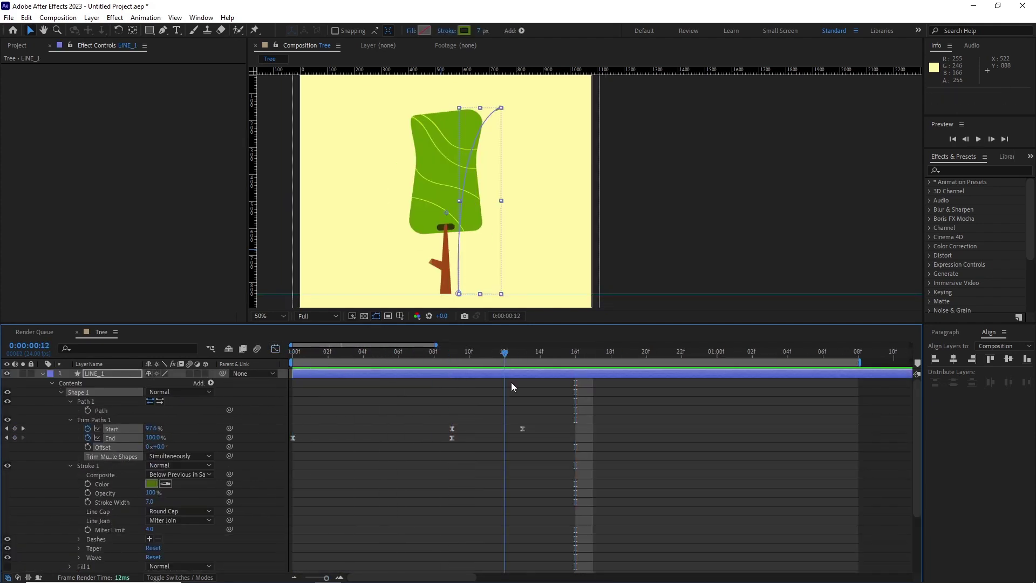
- Preview the line, then move its last Start keyframe to frame 15 and the frame 9 trim keyframes to frame 8
key(space)
drag(540, 355, 455, 370)
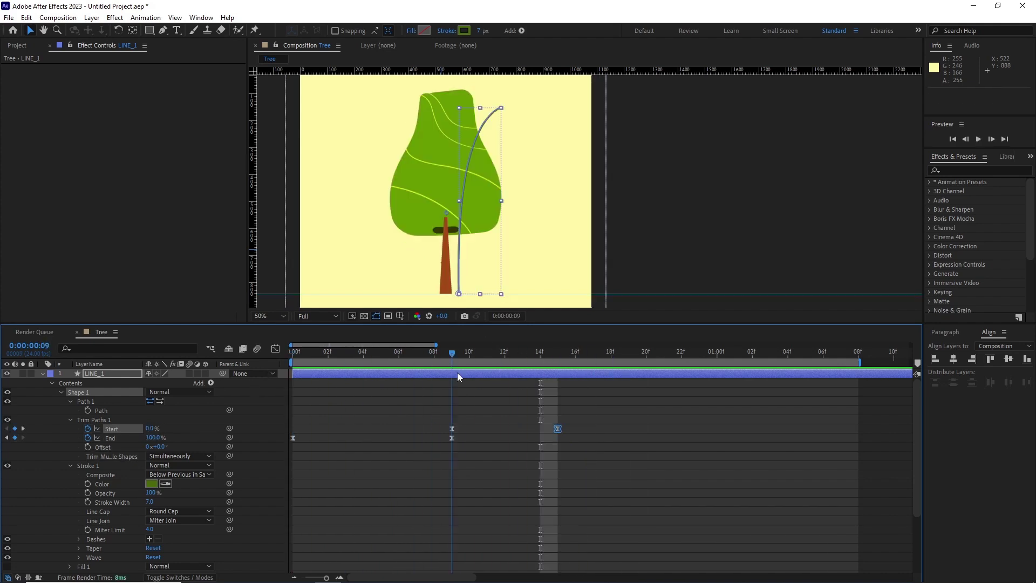
drag(466, 420, 440, 446)
drag(451, 429, 433, 429)
drag(539, 354, 430, 370)
- Apply the Mirror effect to LINE_1 with its reflection centre at 540, 542 and angle at -180°, then scrub through it
key(u)
click(115, 18)
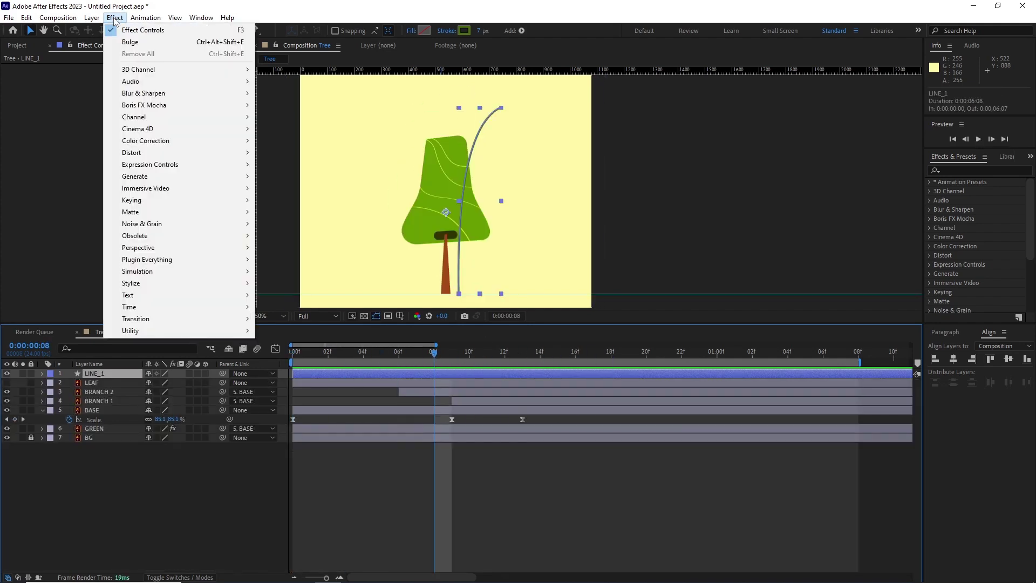
mouse_move(229, 159)
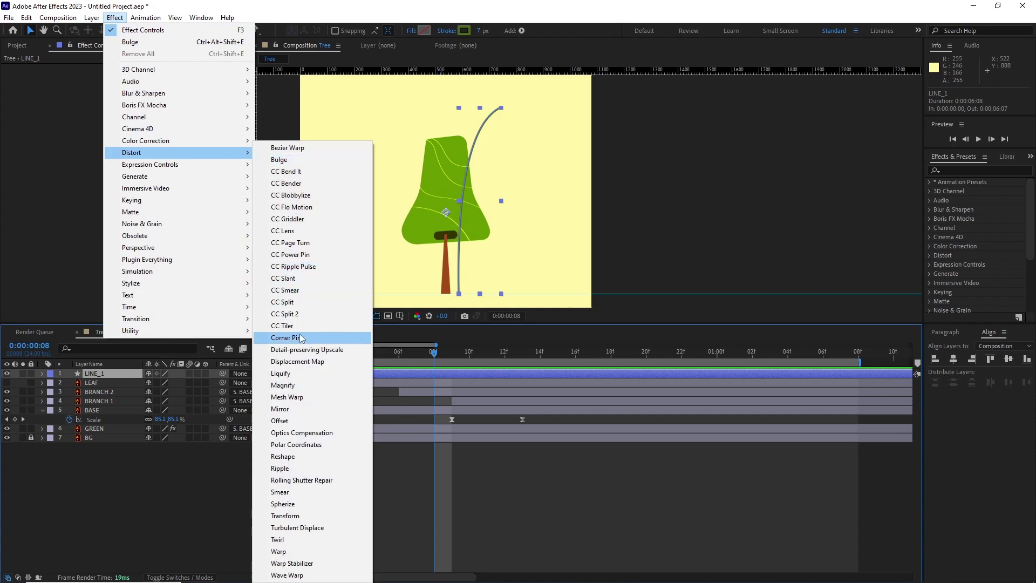
click(309, 412)
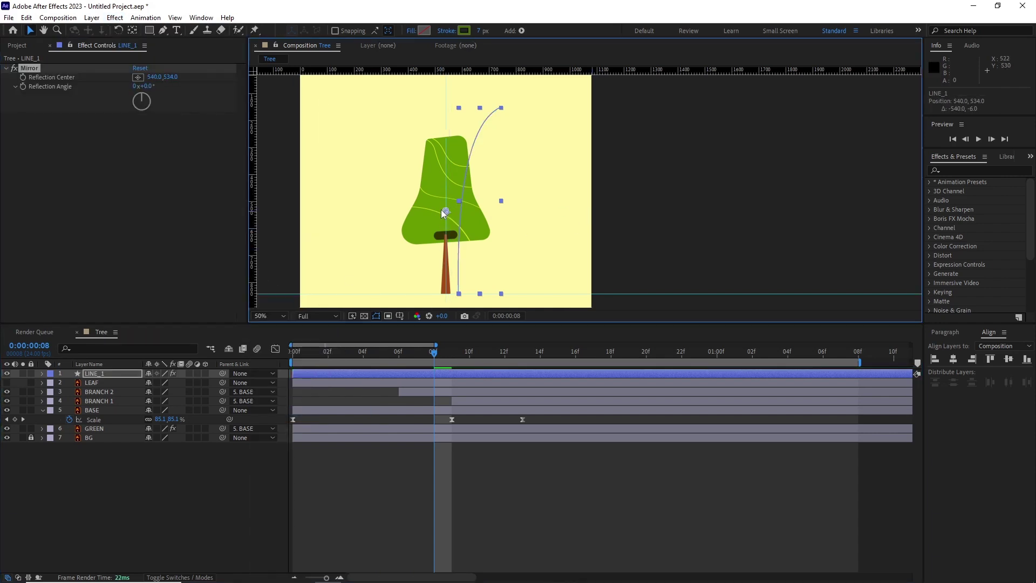
click(149, 85)
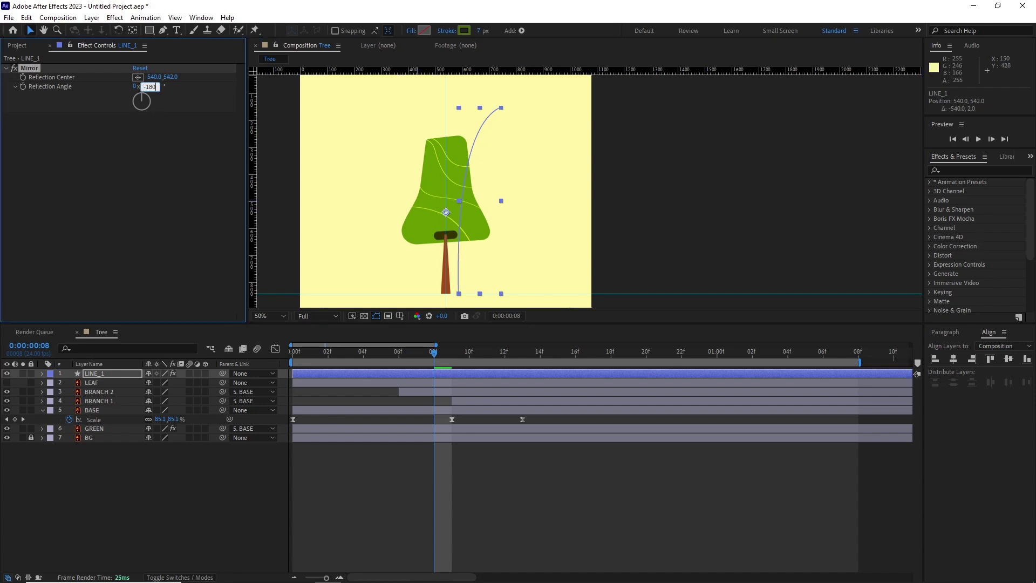
text(-180)
key(Return)
drag(296, 358, 448, 359)
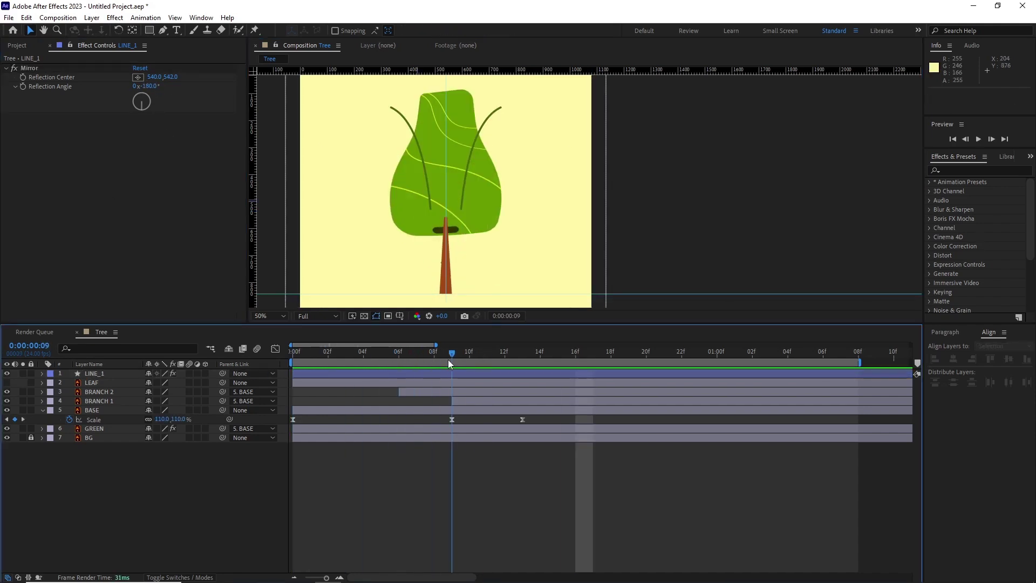
- Duplicate LINE_1 and offset the copy's path slightly outward and down from the original line
click(344, 373)
key(ctrl+d)
click(41, 373)
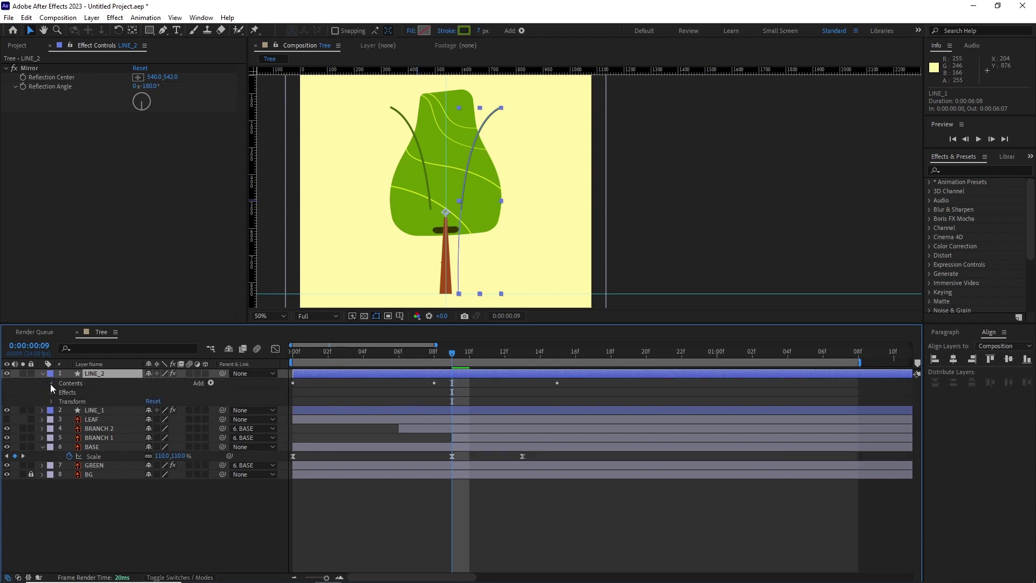
click(52, 384)
click(61, 392)
click(70, 401)
click(100, 411)
click(459, 293)
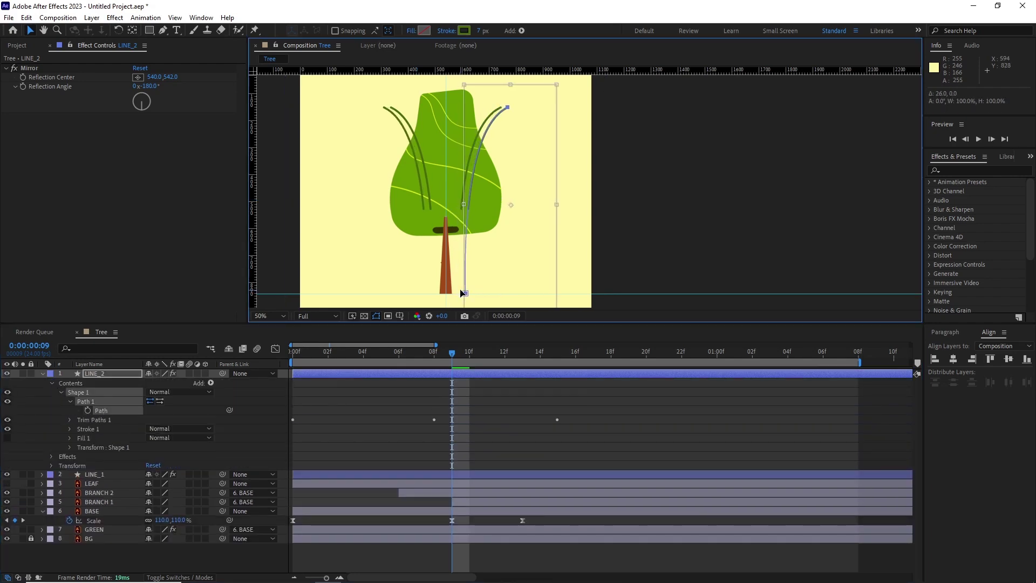
- Shift the LINE_2 layer to start at frame 2 and preview the animation from the beginning
click(382, 374)
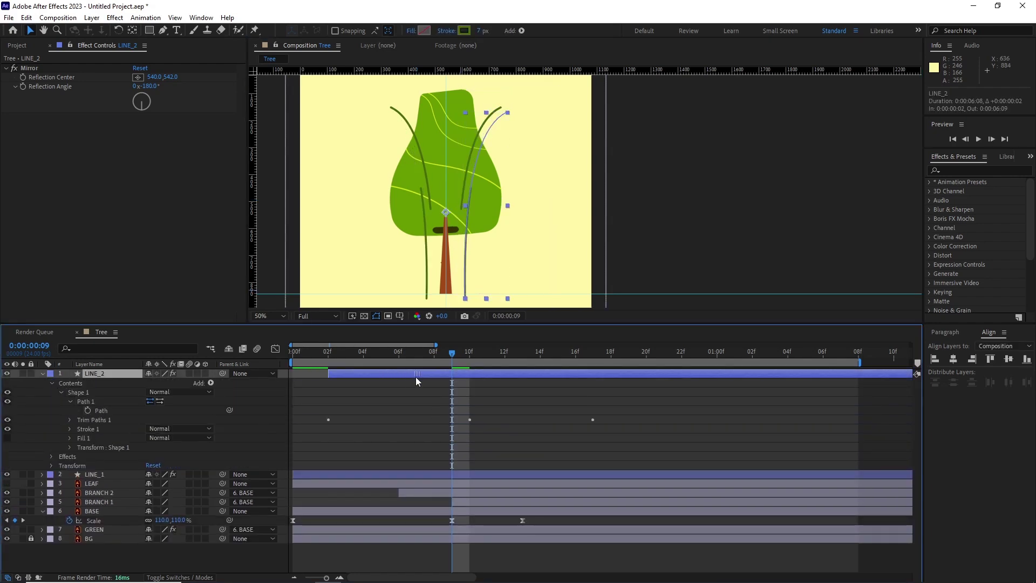
click(422, 392)
key(Home)
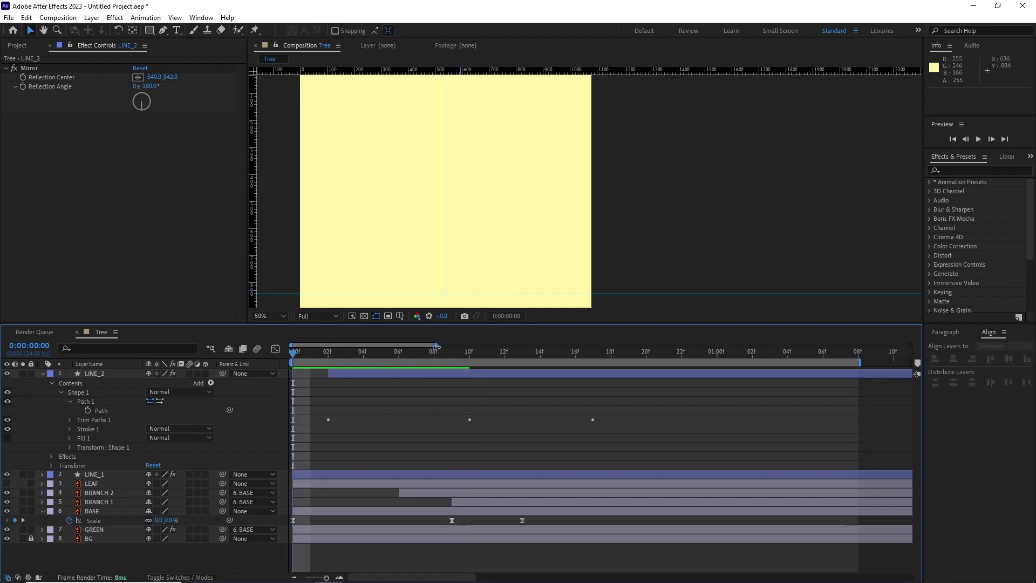
key(minus)
key(minus)
key(space)
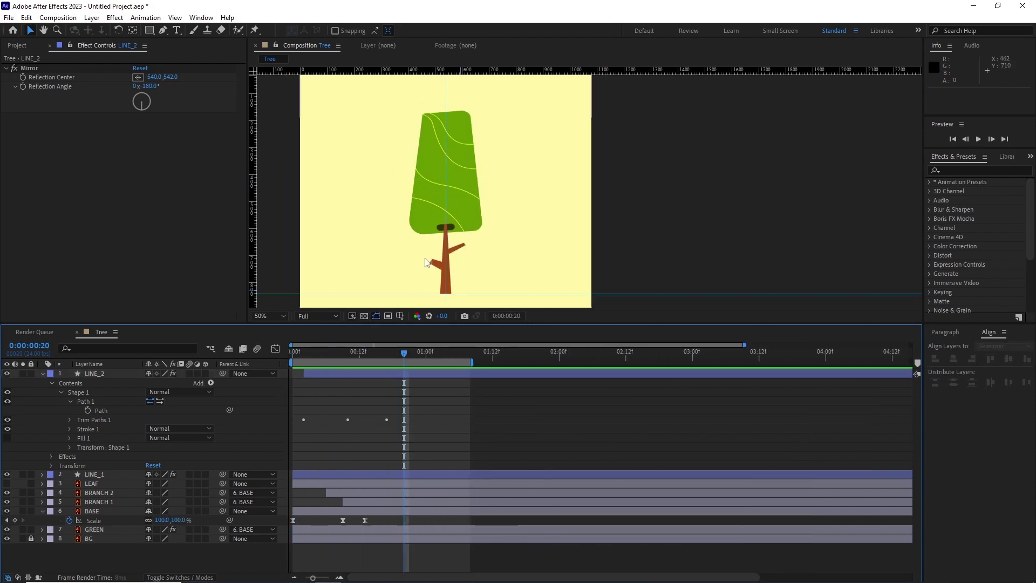
- Isolate the LEAF layer, move its anchor point to the leaf's lower tip, and show the other layers again
scroll(427, 263, down, 1)
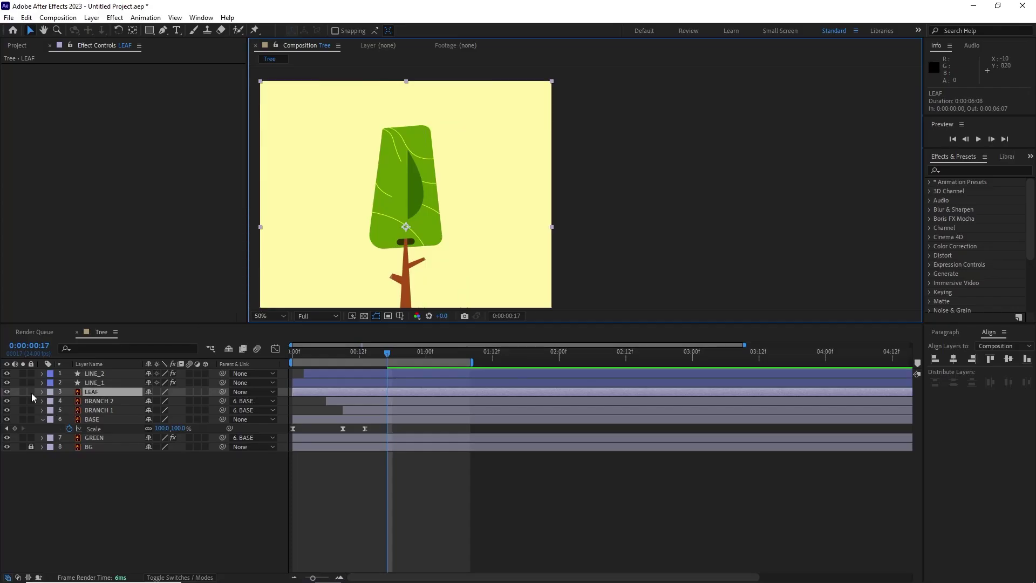
click(23, 392)
scroll(359, 260, up, 1)
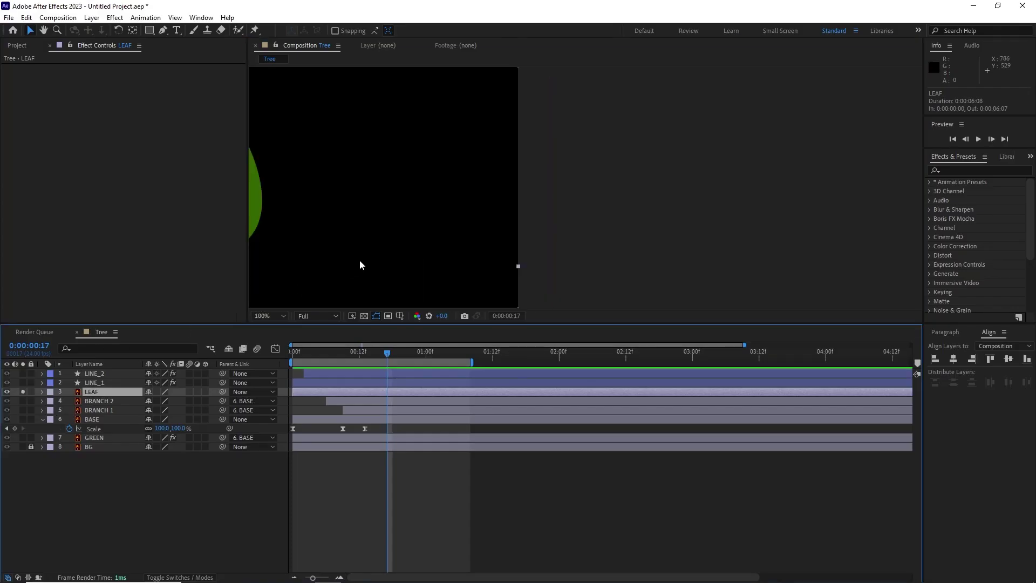
key(space)
drag(350, 244, 544, 187)
scroll(405, 212, up, 1)
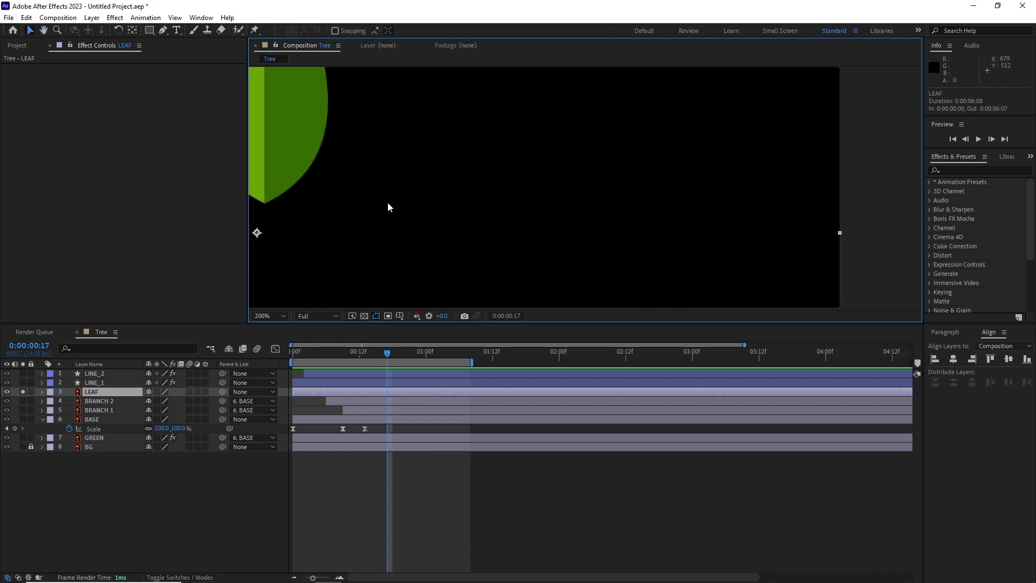
key(space)
drag(347, 192, 456, 219)
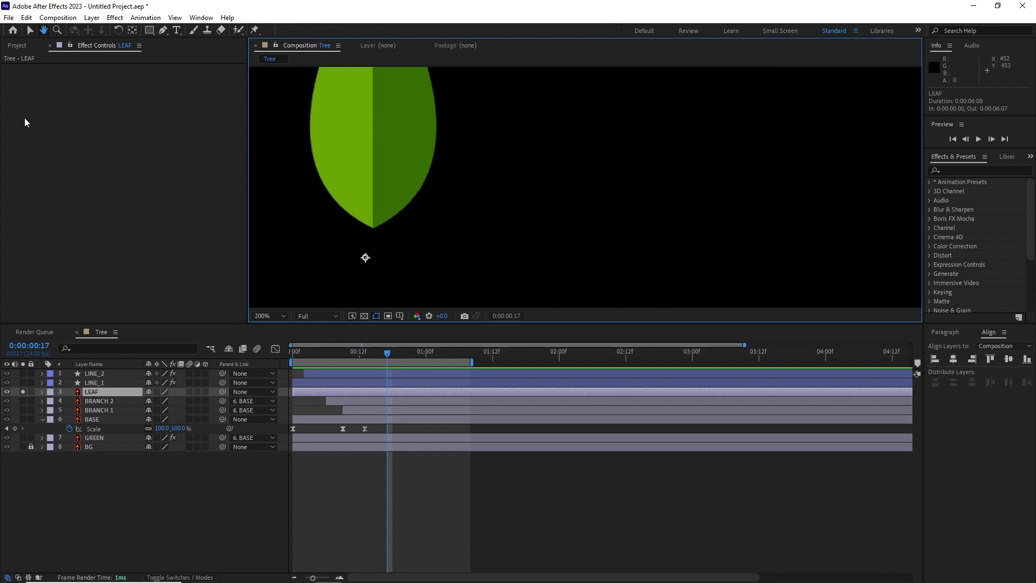
click(131, 32)
drag(365, 258, 370, 236)
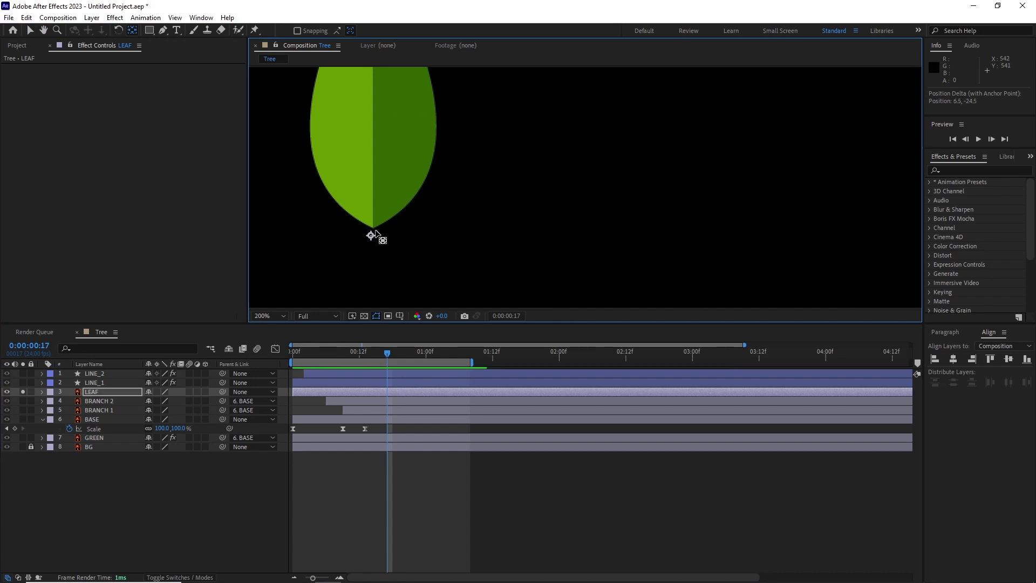
scroll(468, 194, down, 2)
click(23, 392)
- Start the LEAF layer at frame 8, scale it to 46%, and keyframe its Position and Scale there
drag(387, 353, 336, 354)
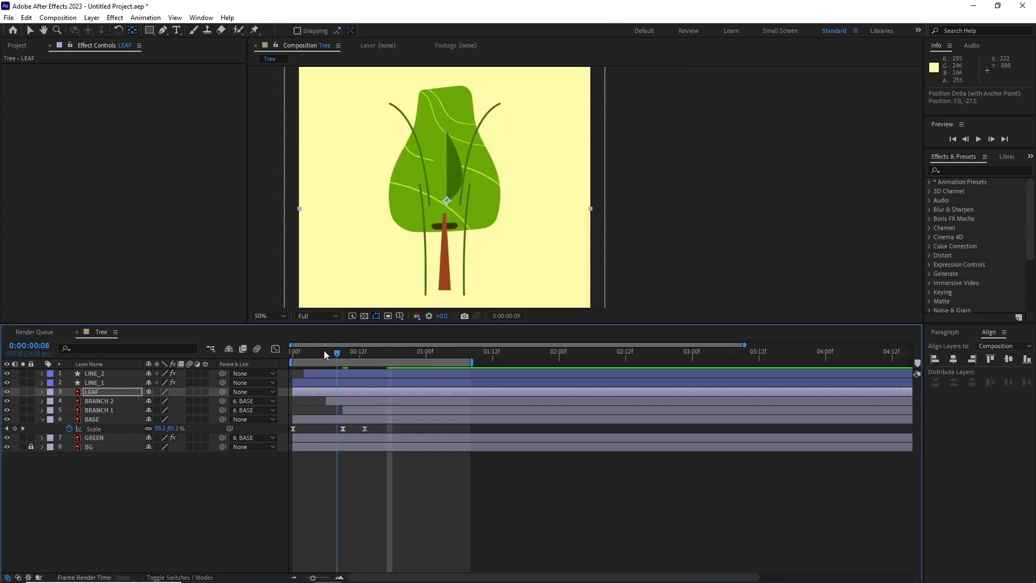
drag(348, 393, 392, 398)
key(s)
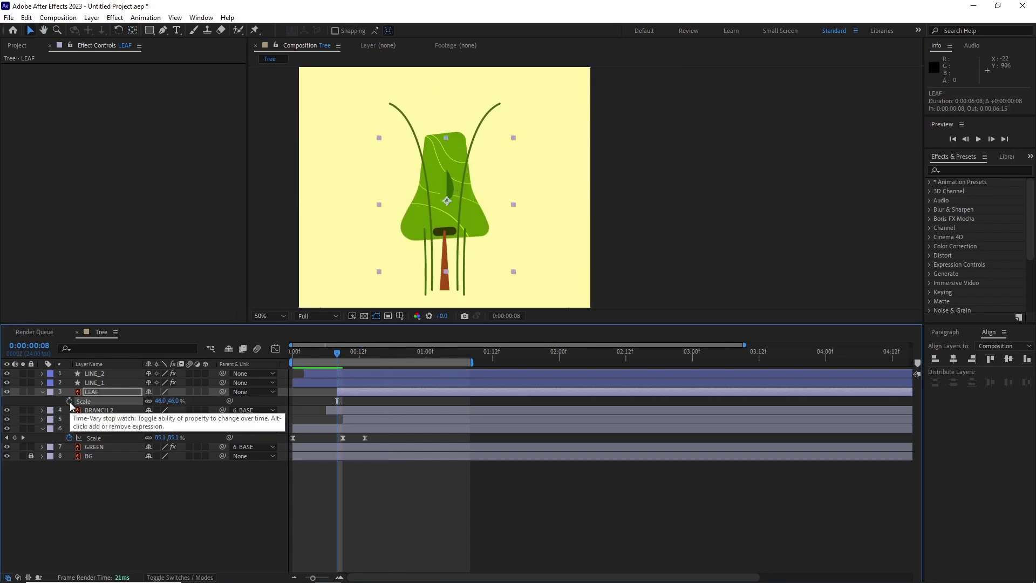
click(69, 401)
- Keyframe the leaf's Position at 820, 287.5 on frame 16 and apply Easy Ease to its Position keyframes
drag(338, 354, 382, 369)
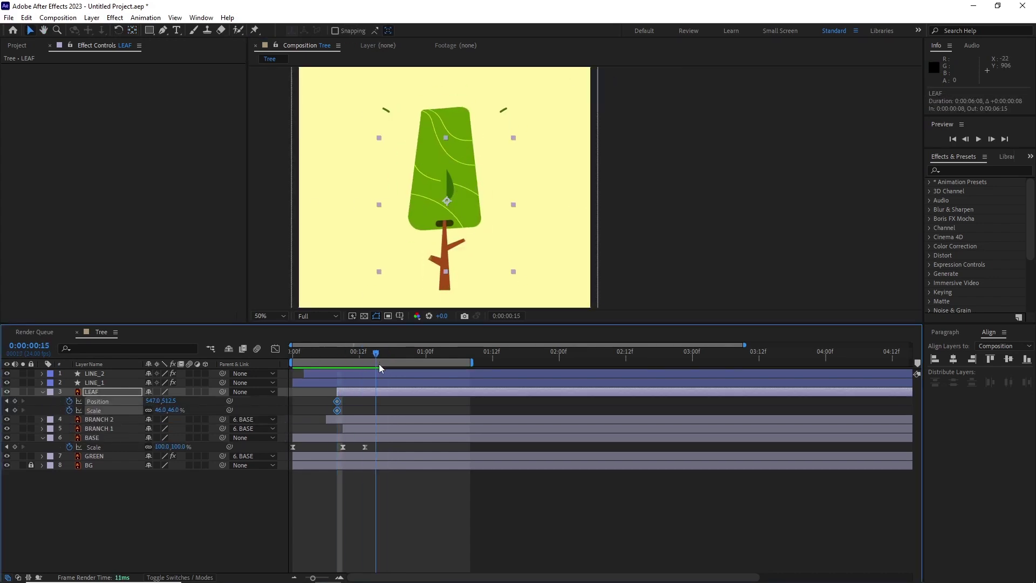
drag(153, 401, 275, 401)
drag(171, 401, 94, 358)
drag(396, 235, 389, 298)
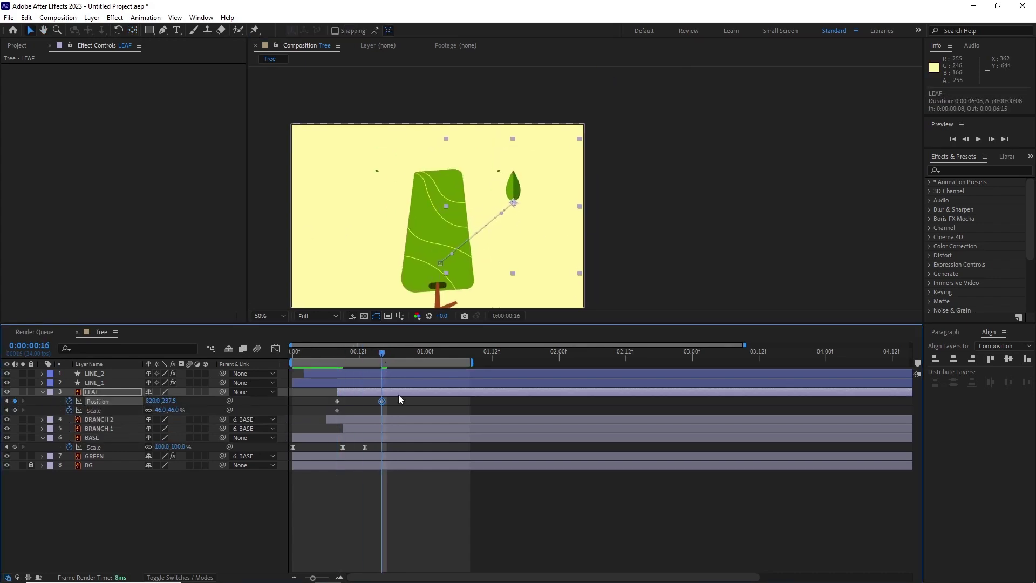
drag(398, 399, 330, 405)
key(F9)
- Bend the leaf's motion path into a high arch over the tree's crown and scrub through the movement
drag(451, 253, 412, 95)
drag(501, 213, 475, 115)
drag(376, 356, 364, 361)
- Auto-orient the leaf along its motion path, set its rotation to 91°, and scrub back to the leaf's start
right_click(100, 393)
mouse_move(162, 121)
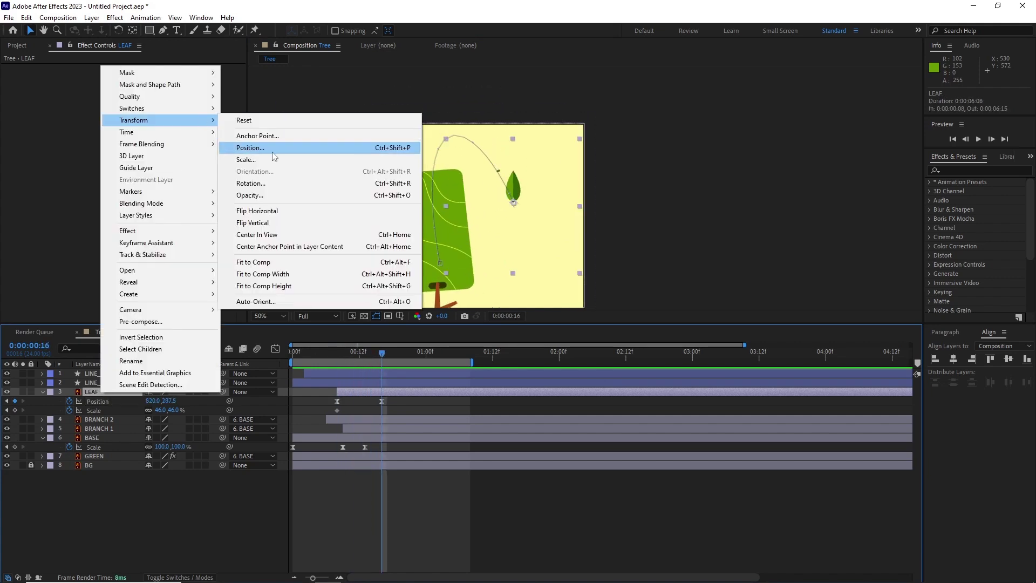
click(256, 301)
key(shift+r)
drag(155, 419, 203, 414)
drag(382, 354, 337, 356)
- Animate the leaf's Scale with the first keyframe on frame 12 and a second near frame 16, applying Easy Ease
drag(160, 410, 153, 410)
drag(338, 355, 359, 371)
drag(337, 411, 359, 411)
drag(360, 355, 383, 356)
drag(160, 410, 183, 410)
key(F9)
- Retime LEAF to start at frame 7 with its Scale starting at frame 12 and final keyframes at frame 17
drag(382, 355, 335, 355)
mouse_move(359, 411)
mouse_down()
mouse_move(337, 412)
mouse_move(359, 412)
mouse_up()
drag(337, 355, 351, 354)
drag(381, 411, 393, 410)
drag(381, 355, 326, 360)
drag(378, 392, 367, 392)
drag(416, 356, 336, 356)
drag(357, 393, 361, 392)
drag(331, 356, 371, 356)
drag(354, 411, 360, 411)
drag(438, 355, 387, 354)
- Duplicate LEAF and reshape the copy's motion path to arch over the opposite side of the tree
key(ctrl+d)
key(u)
drag(516, 182, 363, 180)
drag(322, 88, 333, 107)
drag(387, 353, 376, 350)
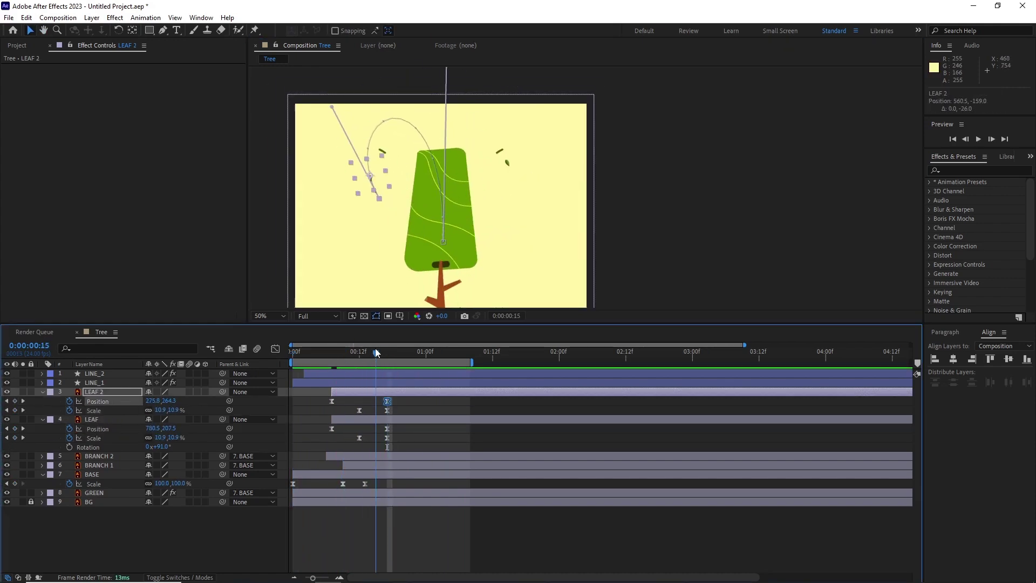
- Delay LEAF 2's final keyframes and start its layer at frame 8
drag(401, 417, 380, 398)
drag(387, 402, 397, 401)
drag(376, 353, 367, 392)
- Collapse both leaf layers, move them below GREEN in the layer stack, and scrub through the result
shift+click(105, 419)
key(u)
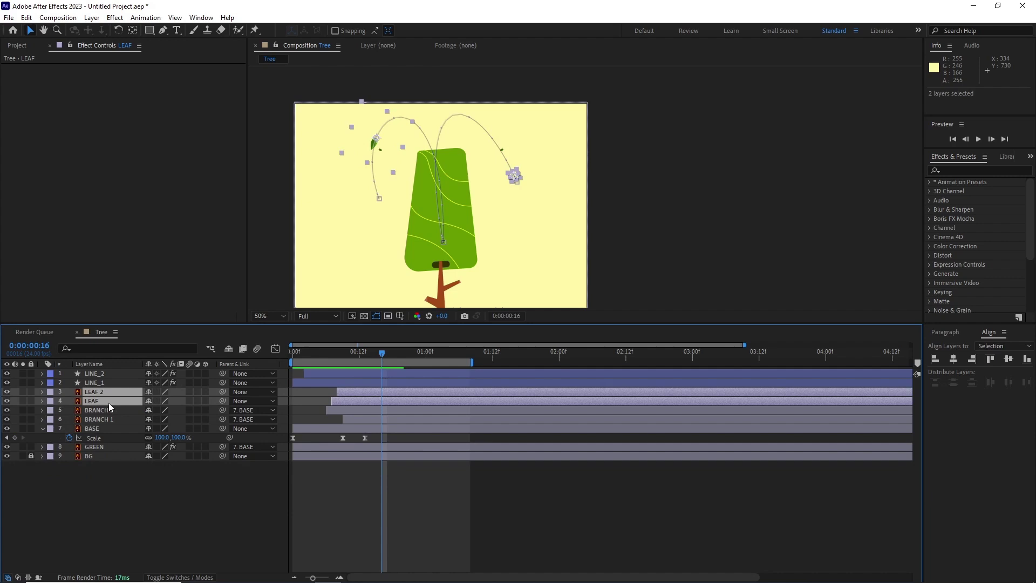
drag(109, 403, 115, 451)
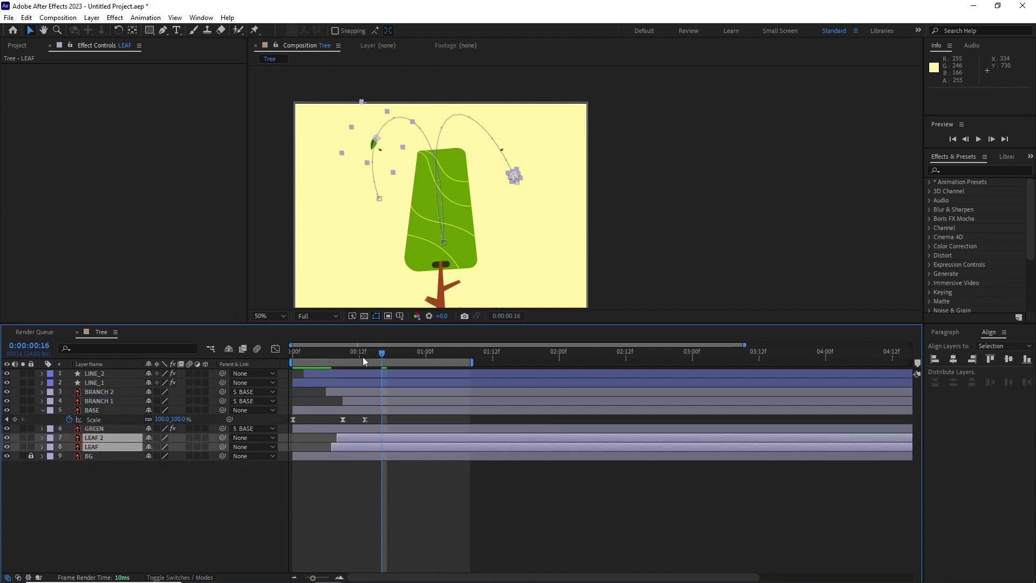
drag(363, 357, 338, 365)
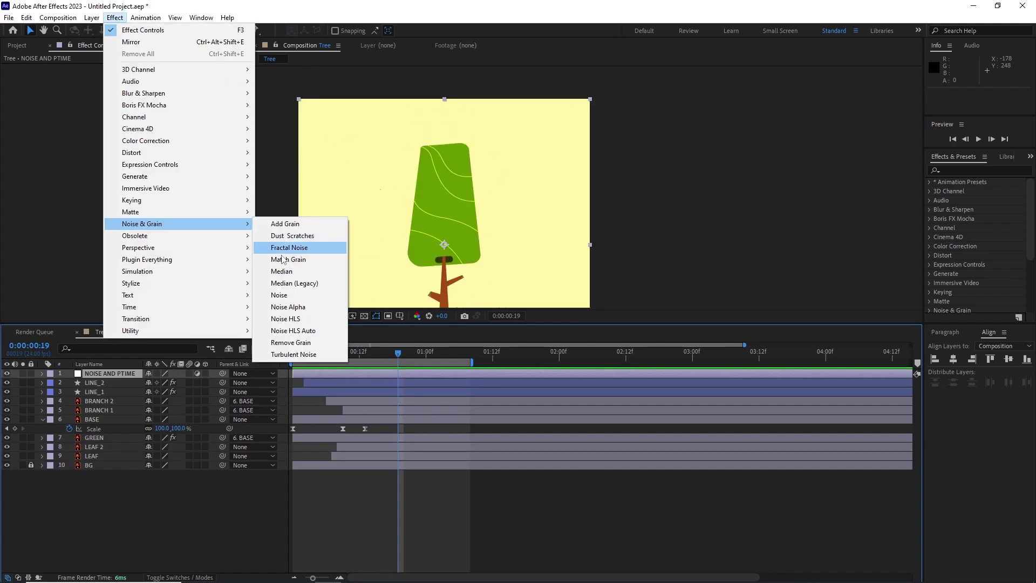
- Add 5% Noise and Posterize Time at a frame rate of 12 to NOISE AND PTIME, then preview the animation
click(279, 295)
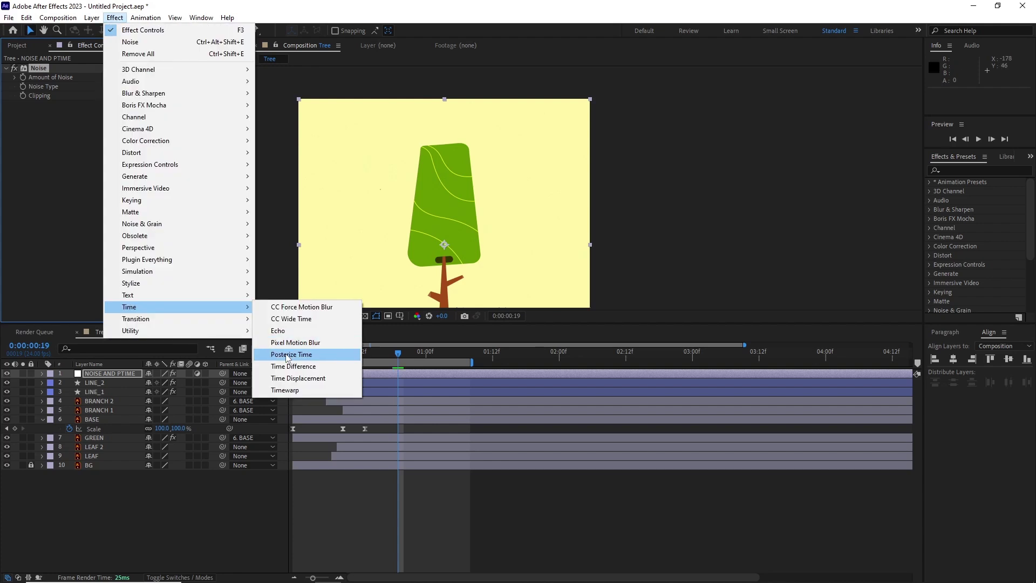
click(278, 352)
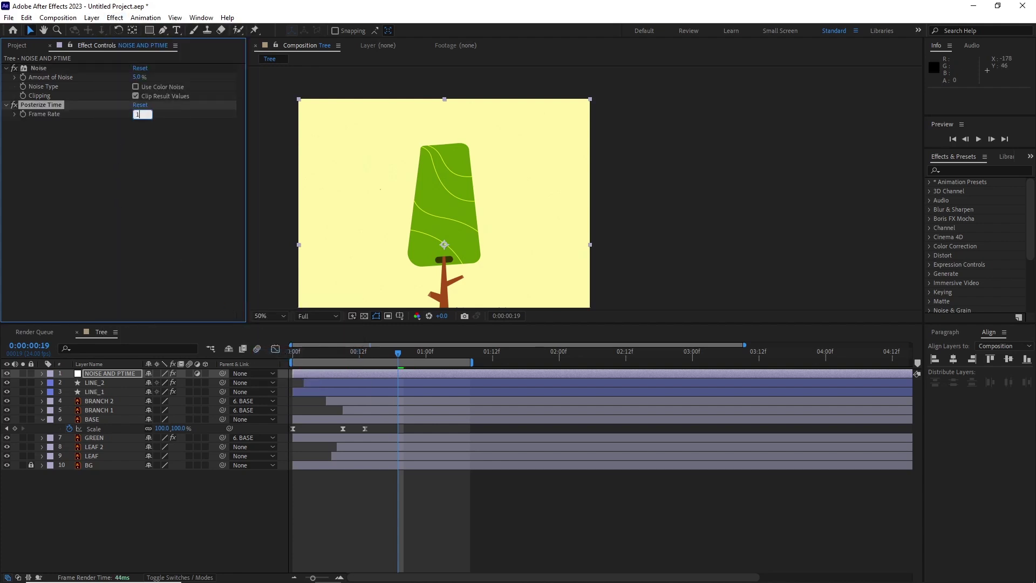
scroll(605, 219, down, 1)
key(space)
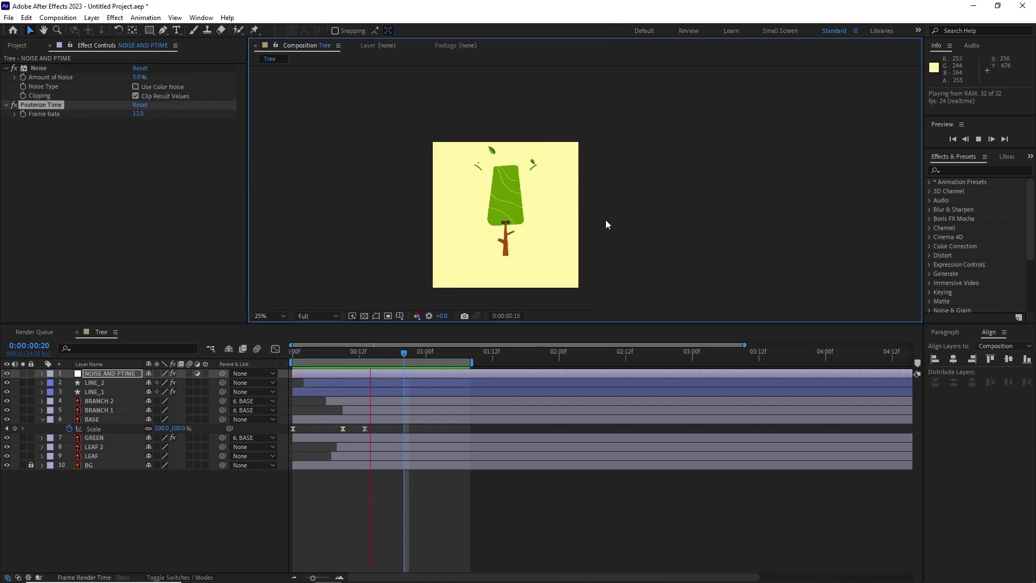